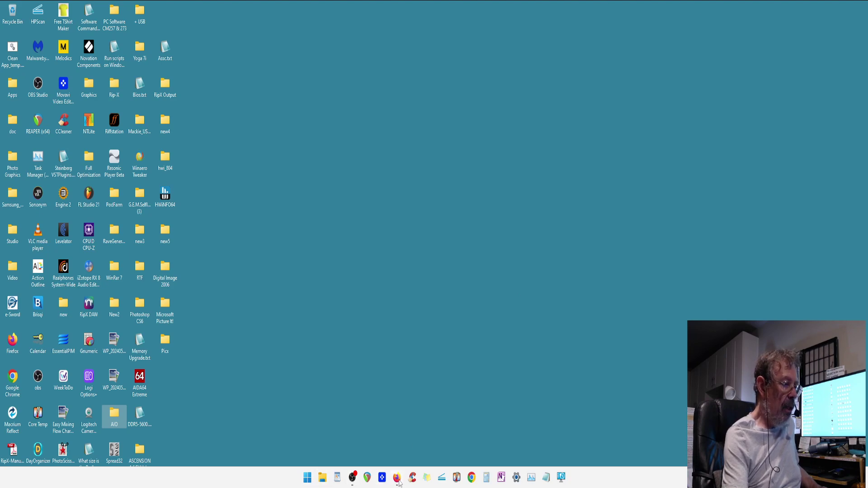
Swap the modern Task Manager for Classic Task Manager and close the This PC and Firefox windows
left_click(398, 480)
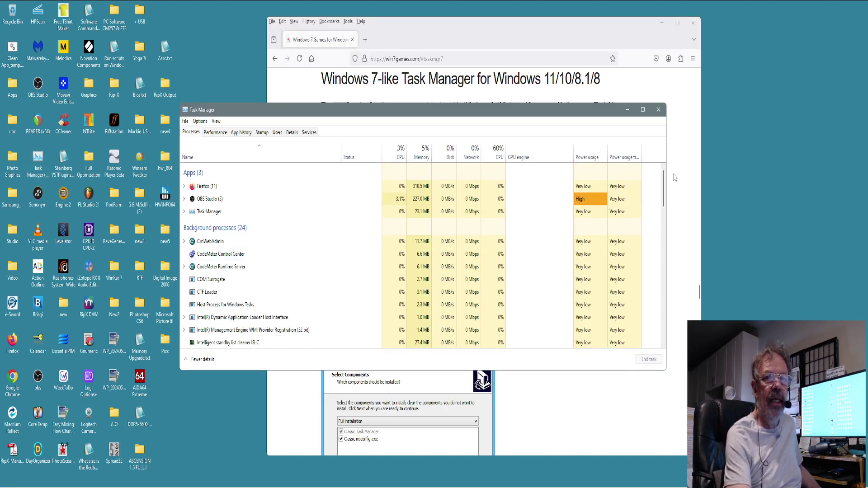
left_click(658, 109)
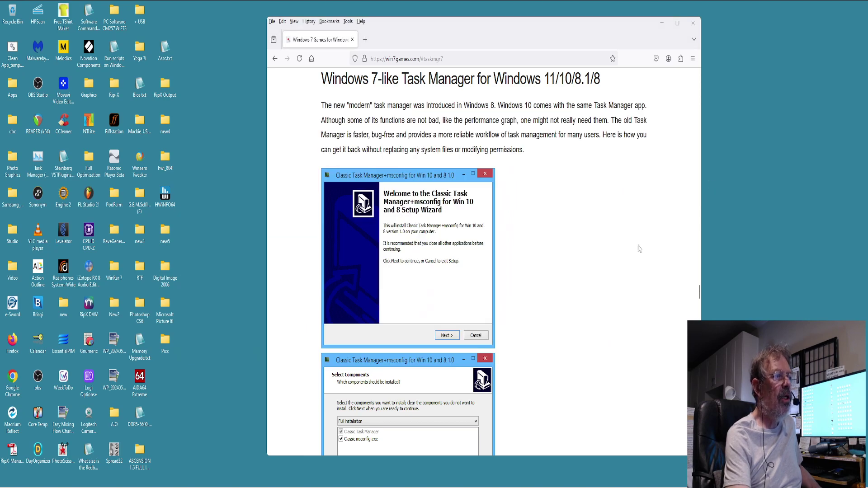
scroll(631, 228, "down", 1)
scroll(626, 227, "down", 4)
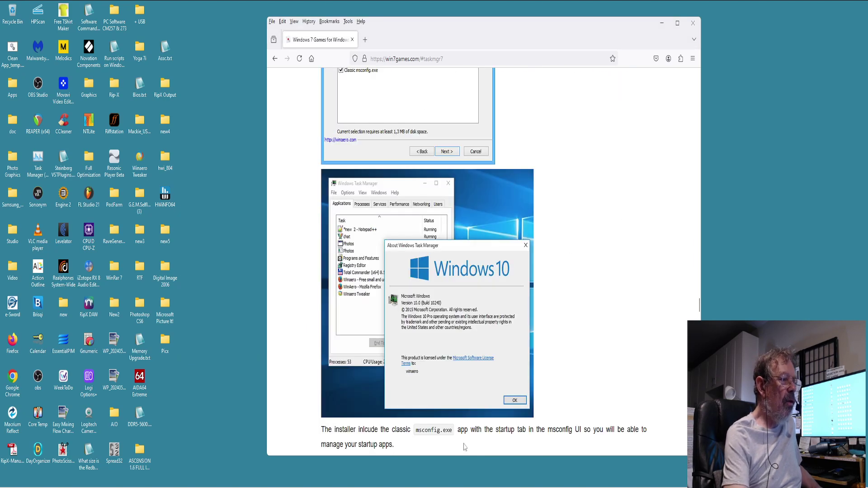
left_click(322, 478)
left_click(307, 477)
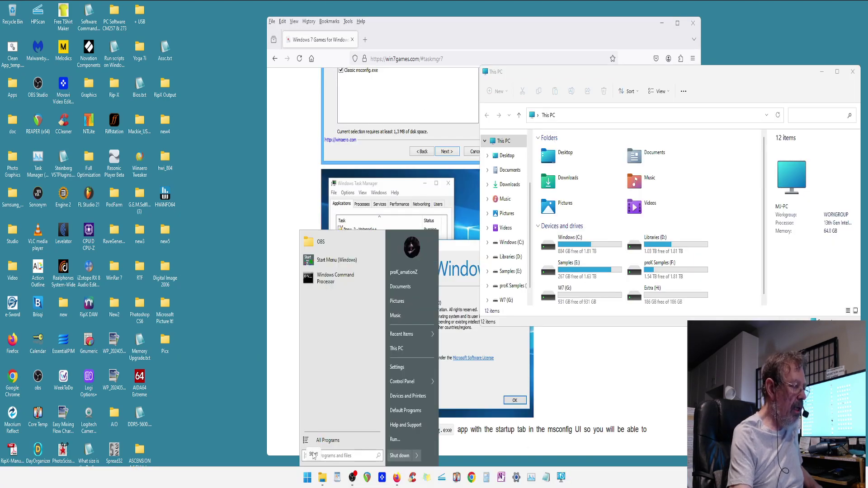
type("task")
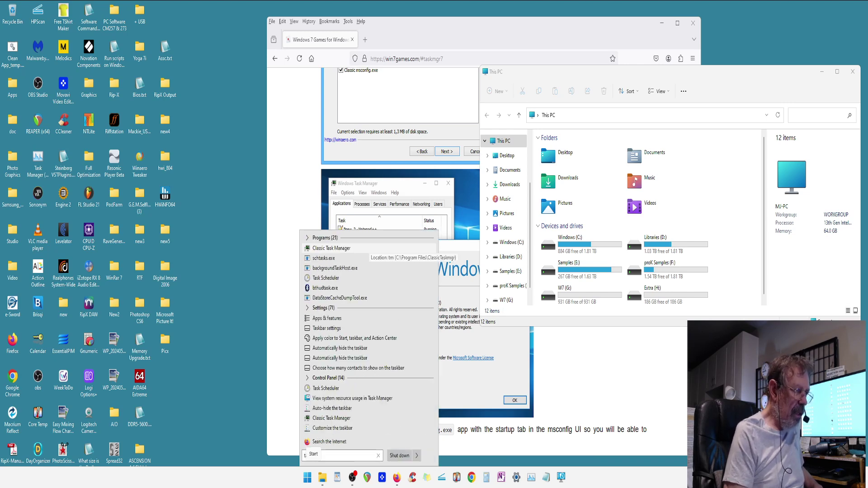
left_click(339, 248)
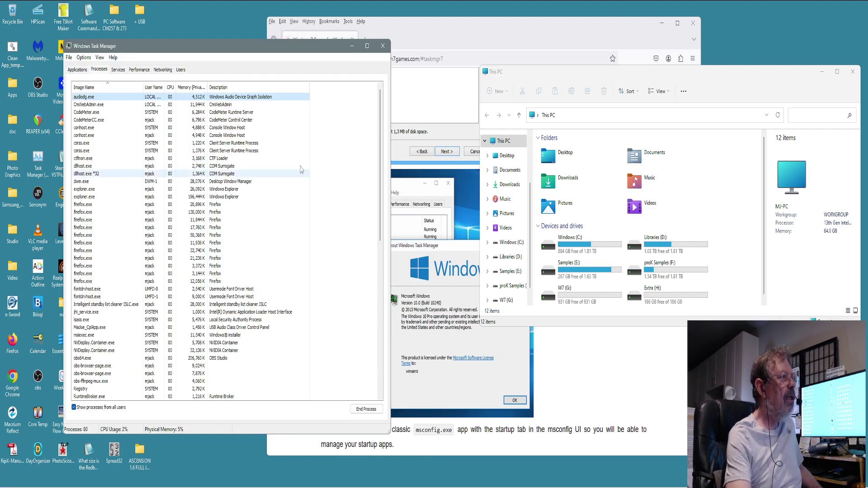
left_click_drag(204, 46, 344, 51)
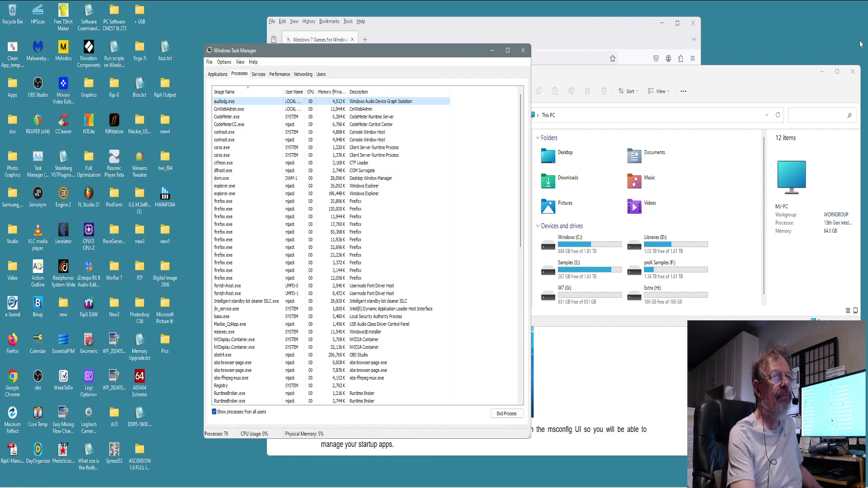
left_click(853, 71)
key("alt+F4")
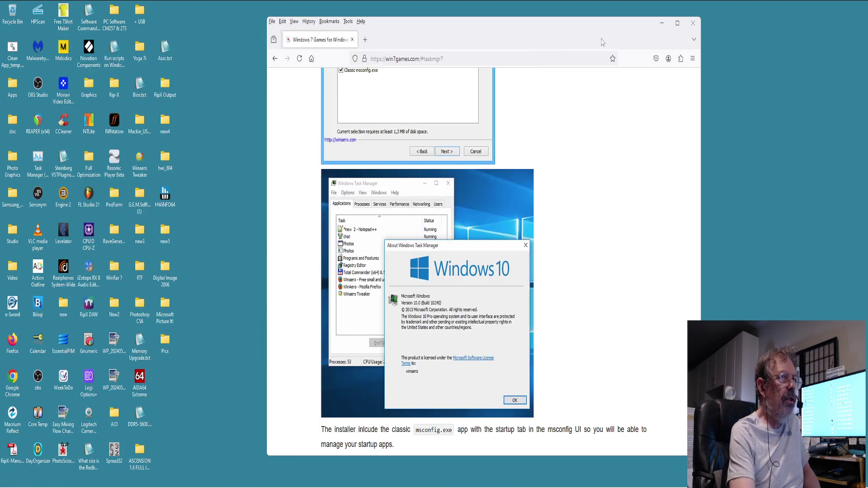
left_click(692, 24)
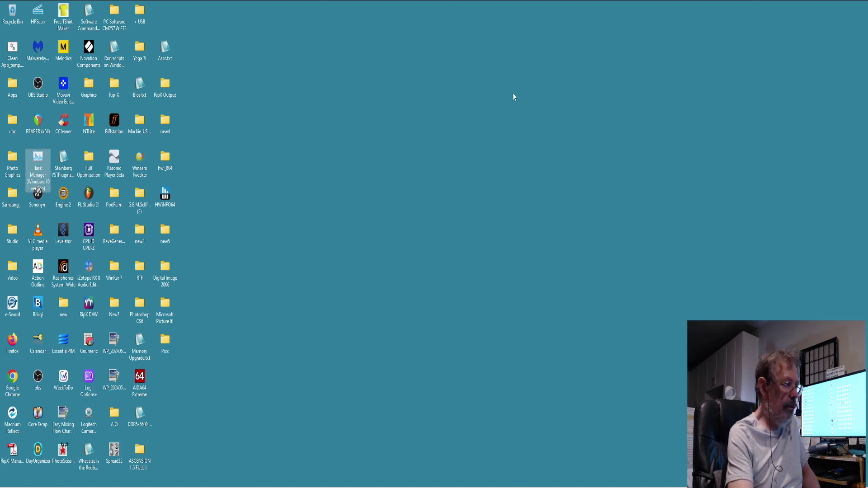
Run SETUP.EXE from the Microsoft Picture It! folder and install Picture It! Express 7.0 to the default folder
double_click(163, 307)
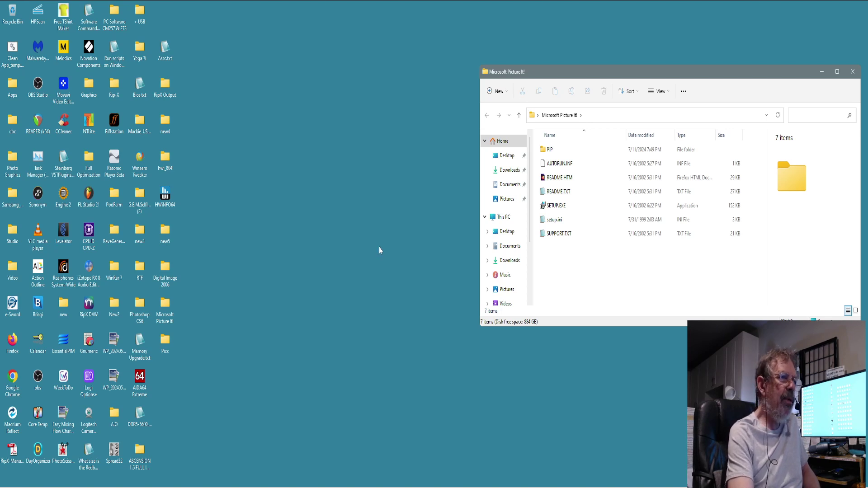
double_click(563, 207)
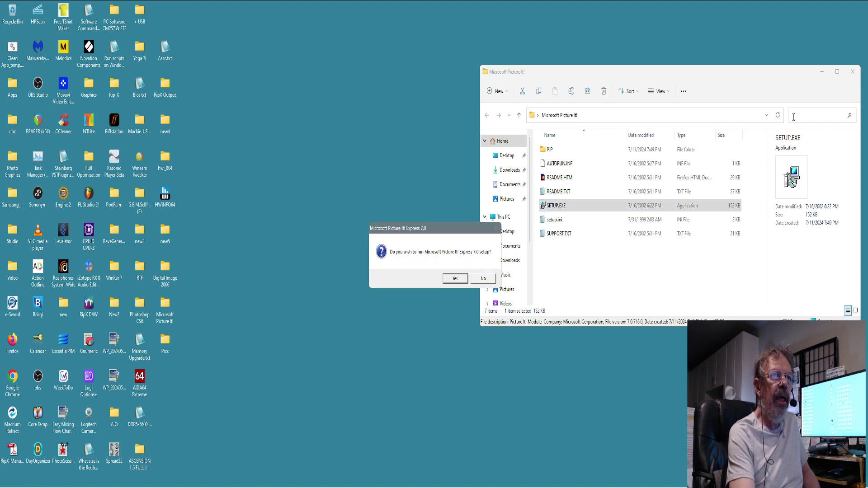
left_click(852, 72)
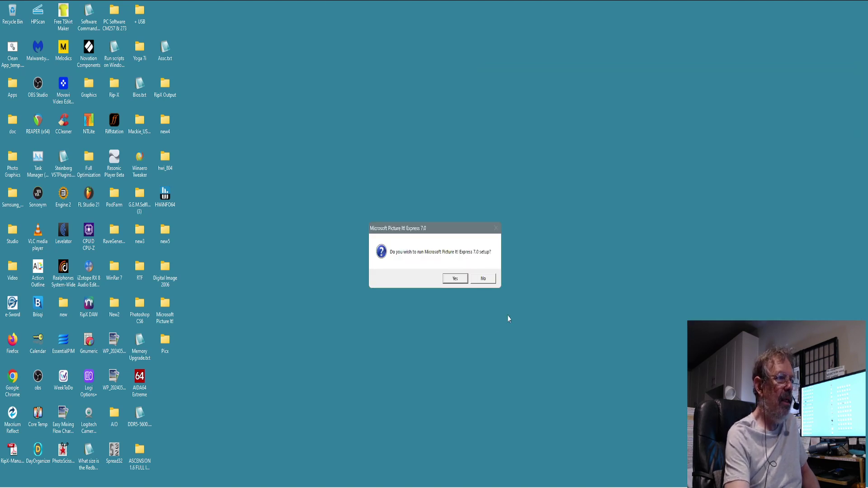
left_click(455, 281)
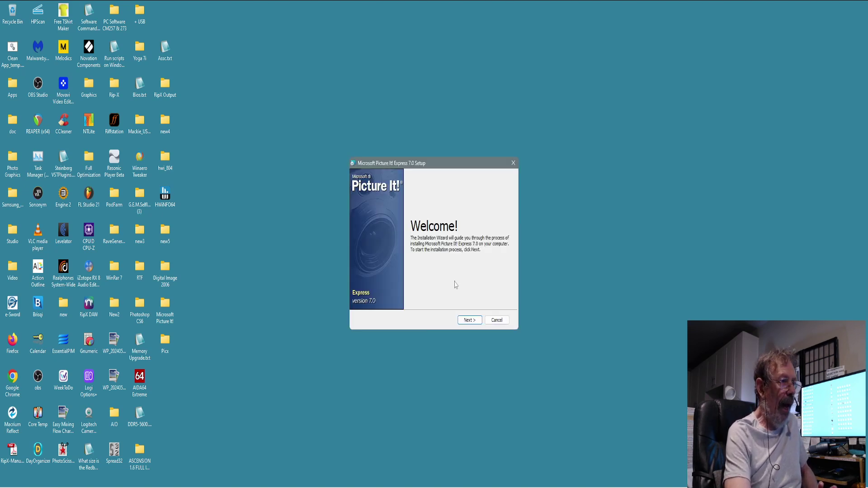
left_click(462, 319)
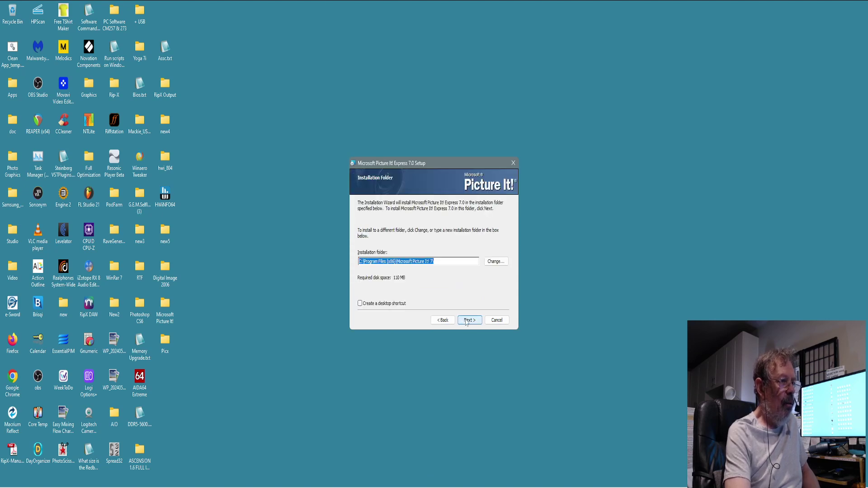
left_click(466, 320)
left_click(466, 320)
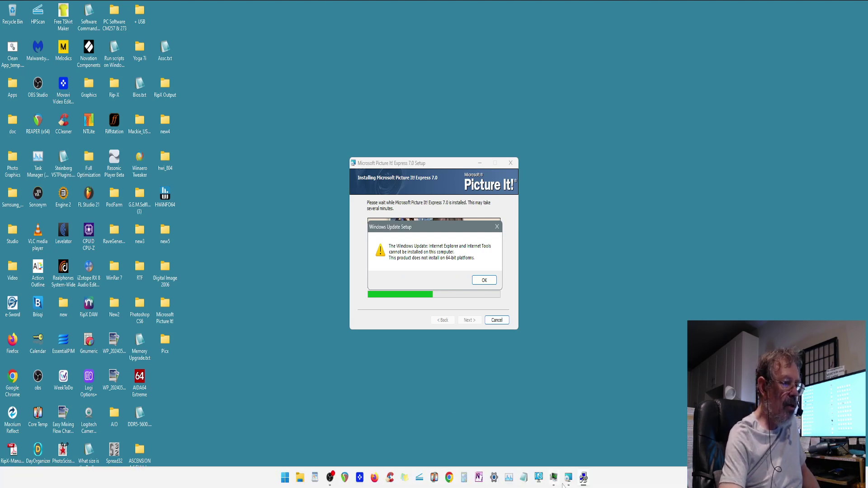
End both msiexec.exe *32 installer processes in Task Manager
left_click(554, 477)
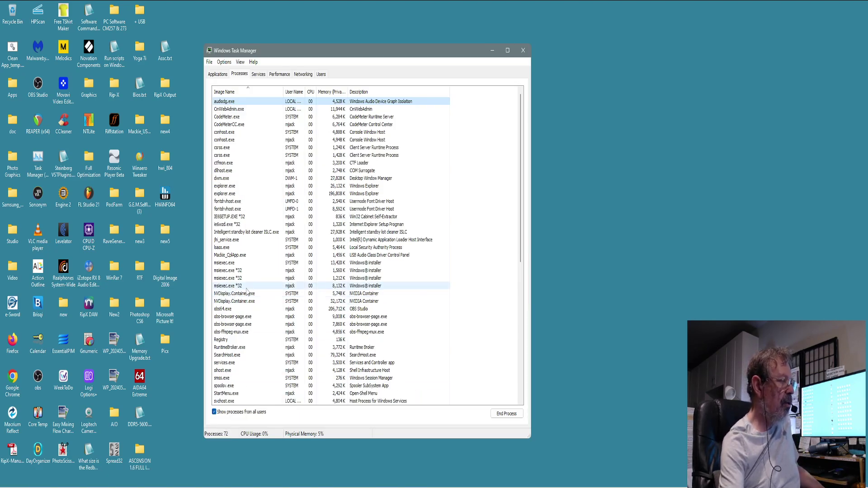
right_click(244, 288)
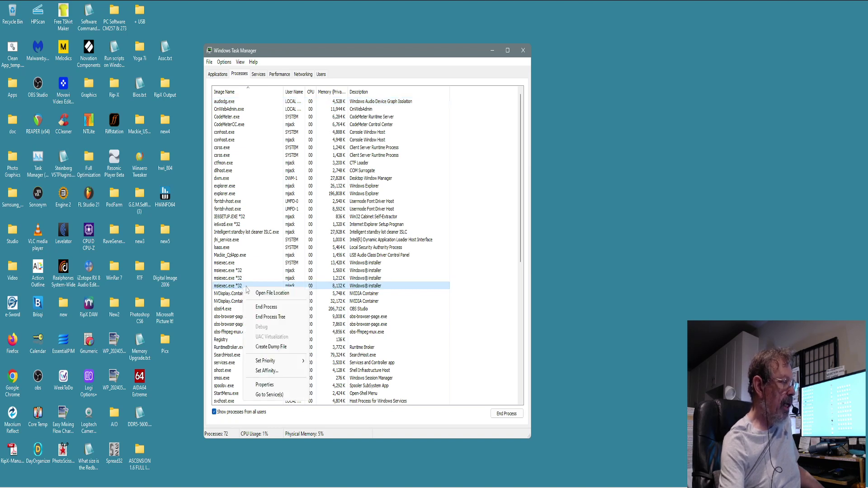
left_click(267, 309)
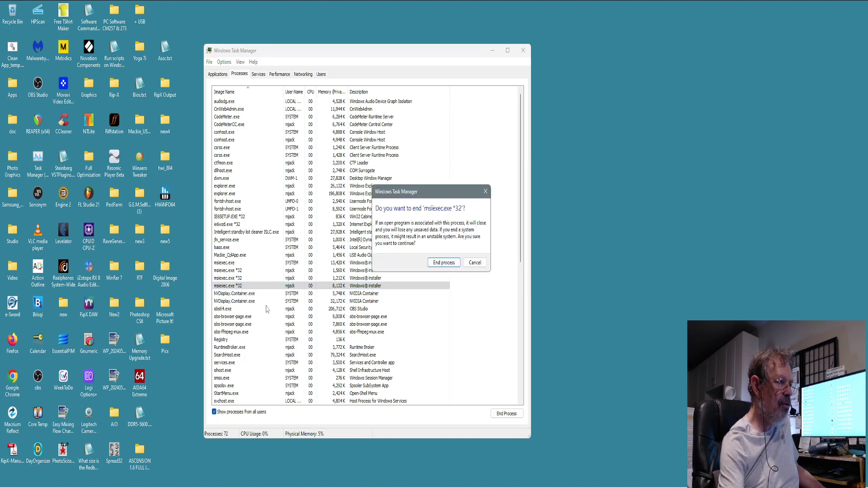
left_click(445, 263)
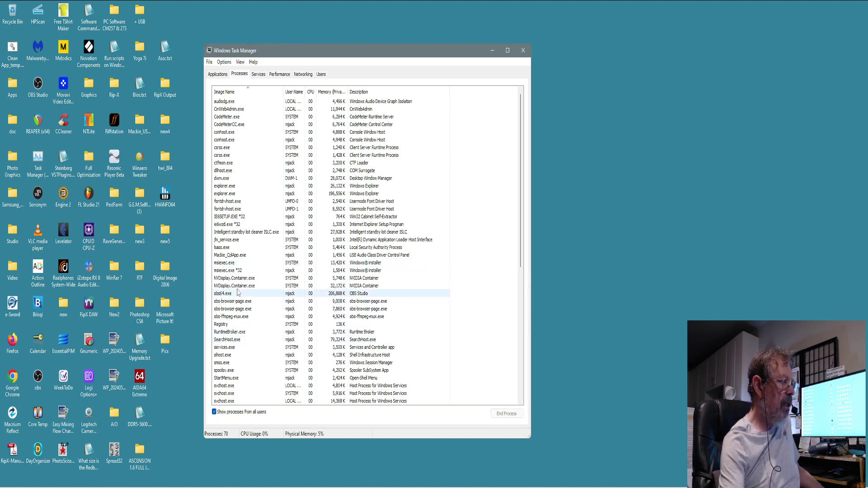
right_click(250, 271)
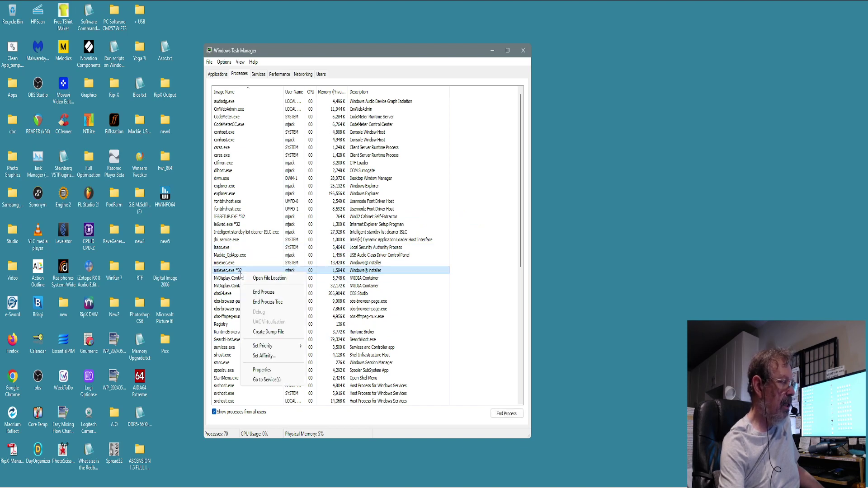
left_click(277, 296)
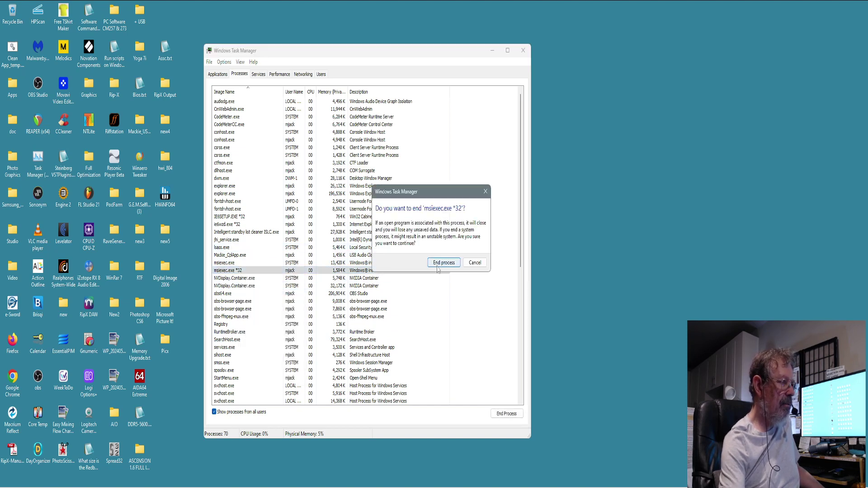
left_click(439, 264)
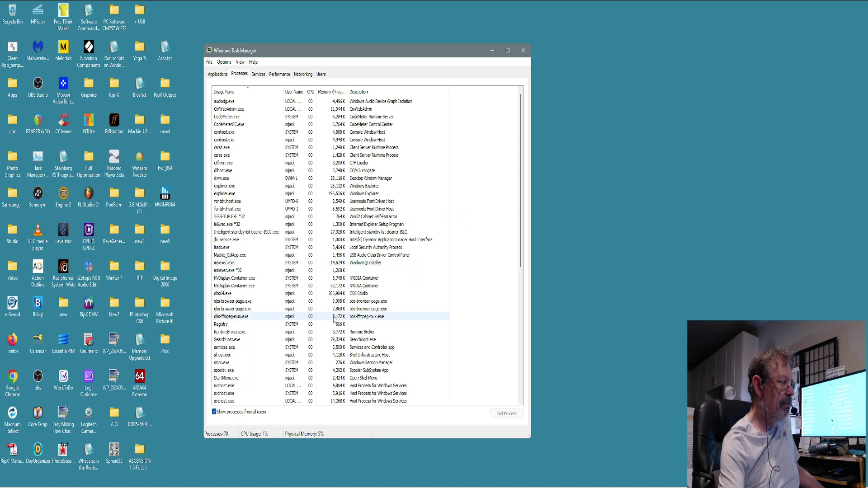
End the msiexec.exe process tree and close Task Manager
left_click(228, 263)
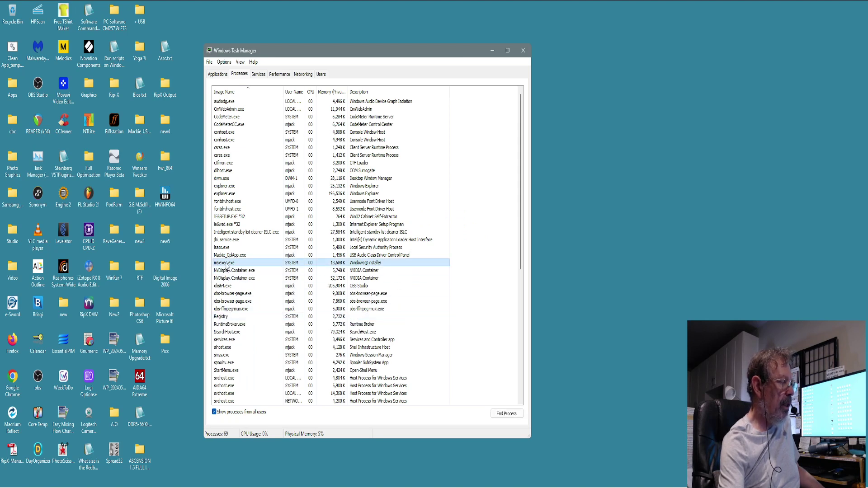
right_click(228, 263)
left_click(265, 297)
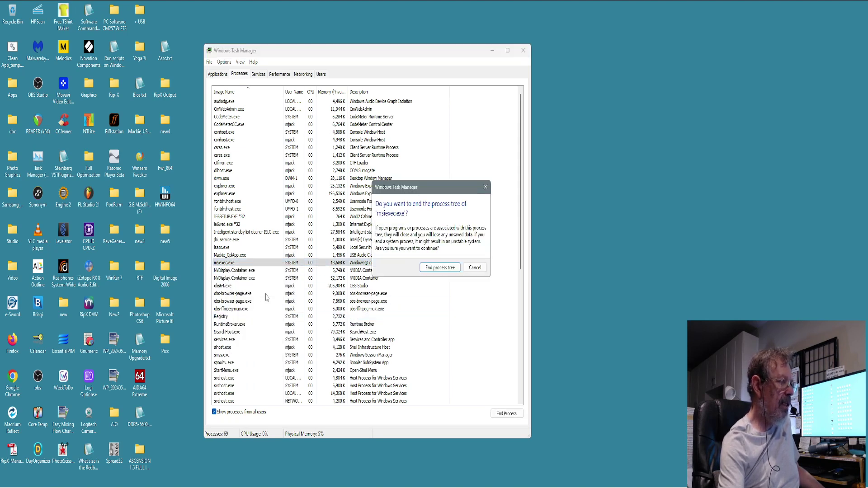
left_click(440, 268)
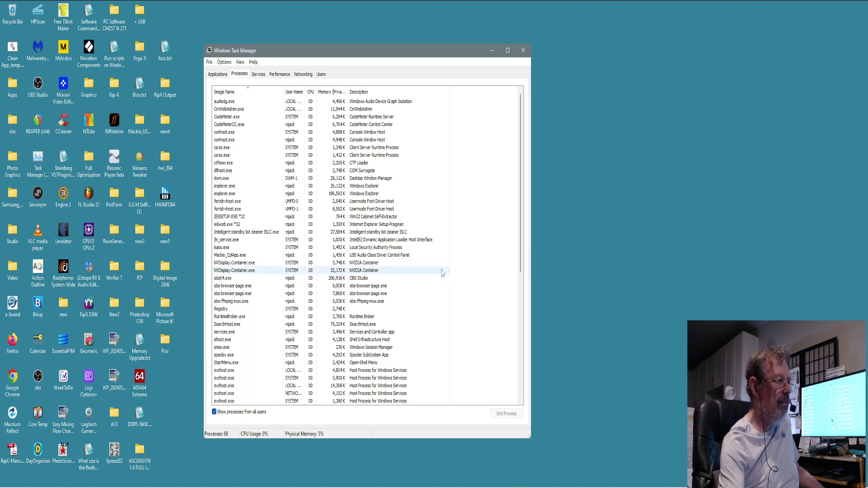
left_click(523, 50)
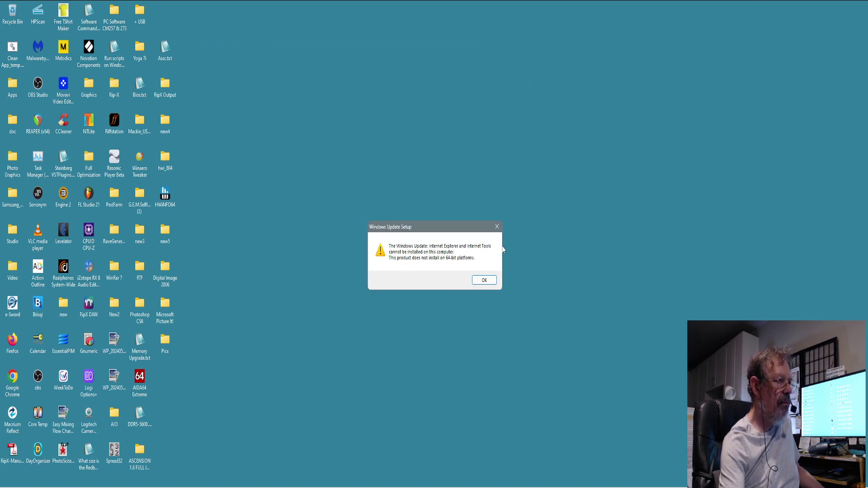
Dismiss the update error and launch Pip.exe from C:\Program Files (x86)\Microsoft Picture It! 7, accepting the licence
left_click(485, 280)
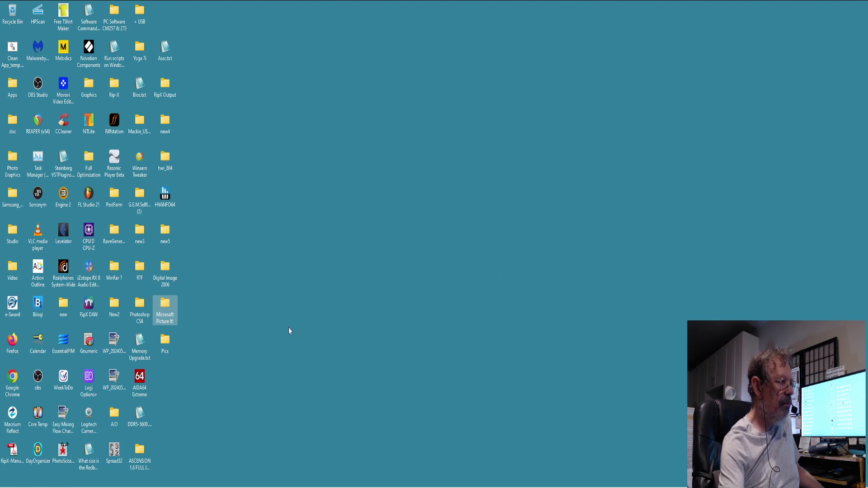
left_click(323, 476)
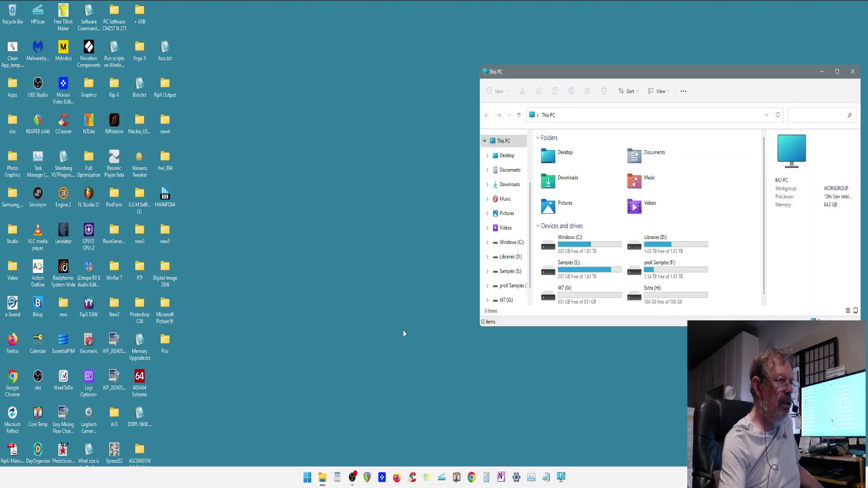
left_click(511, 242)
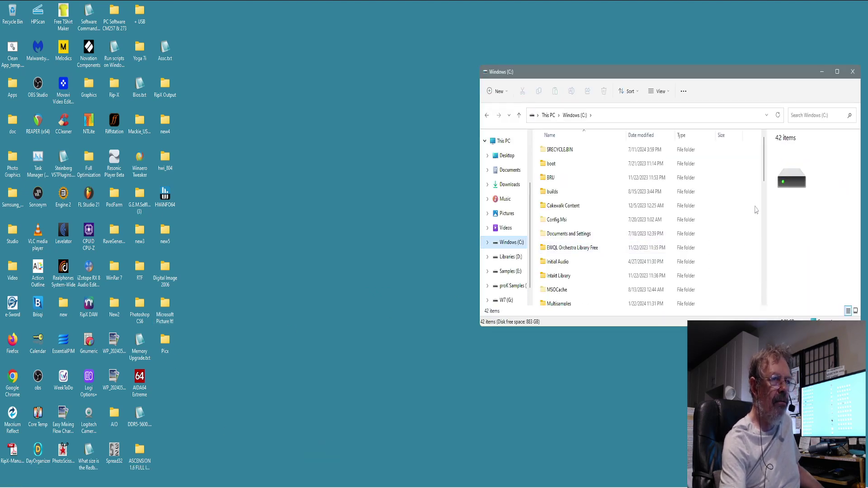
scroll(678, 231, "down", 2)
scroll(611, 257, "down", 1)
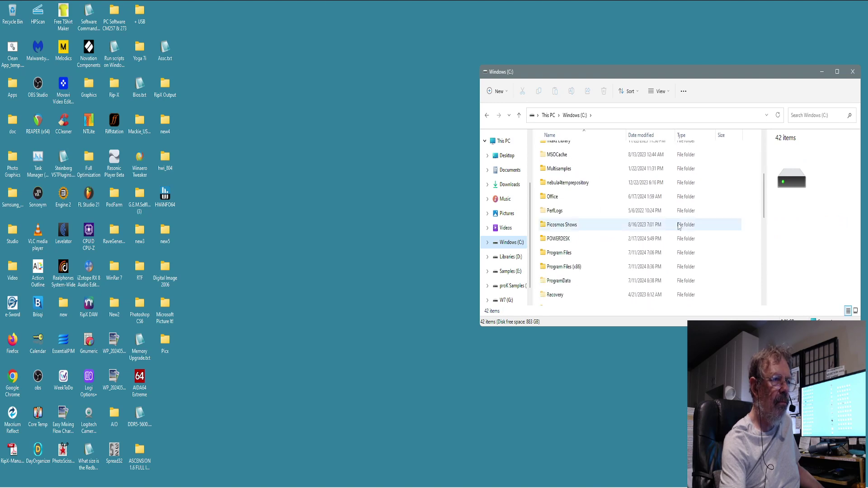
double_click(567, 269)
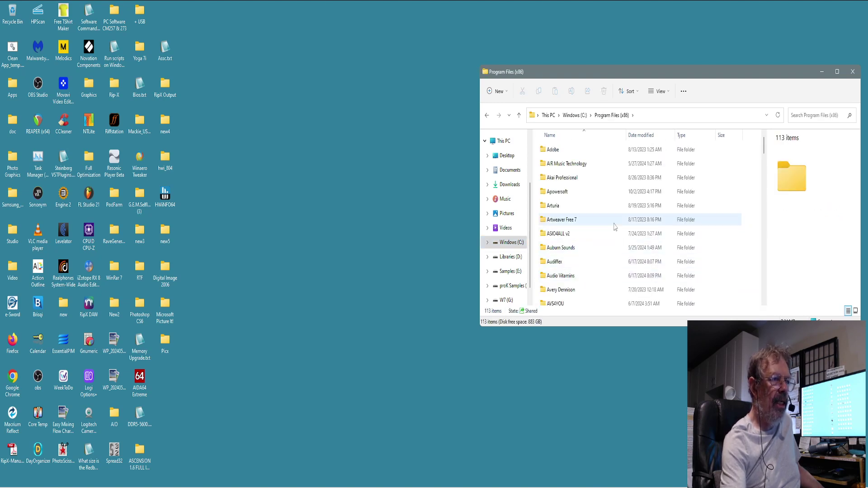
scroll(613, 227, "down", 10)
scroll(753, 210, "down", 1)
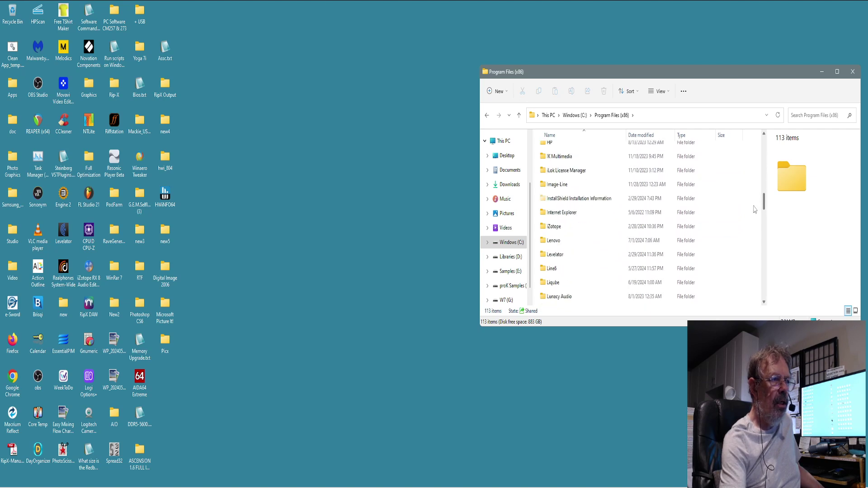
scroll(752, 217, "down", 2)
scroll(753, 218, "down", 1)
scroll(752, 219, "down", 1)
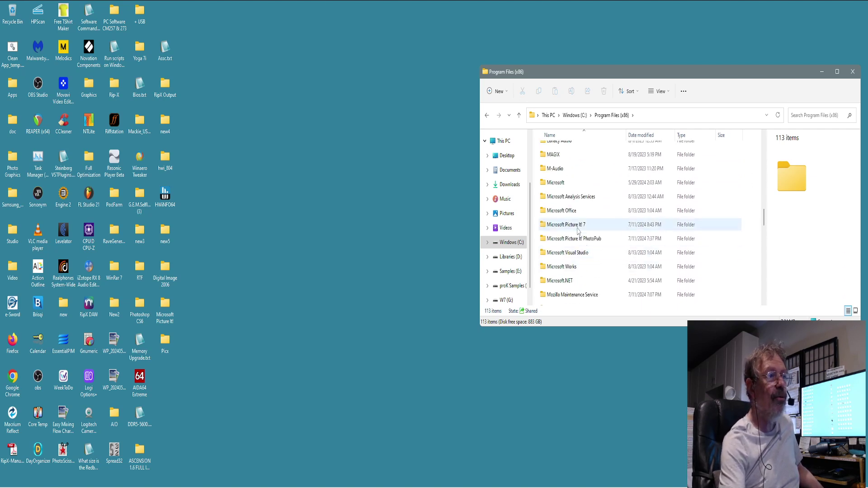
double_click(578, 230)
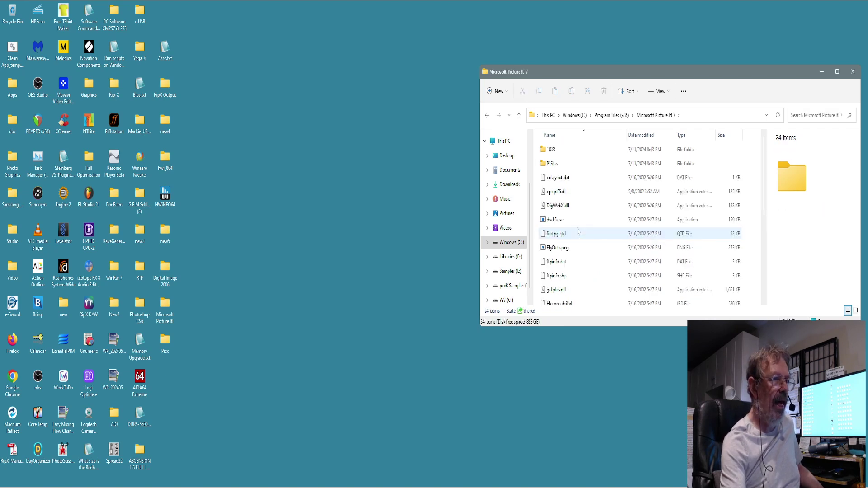
scroll(578, 244, "down", 4)
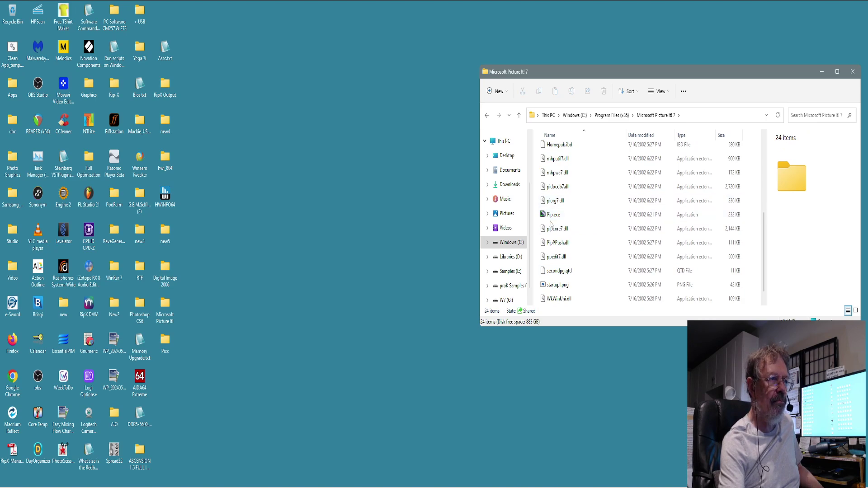
double_click(552, 215)
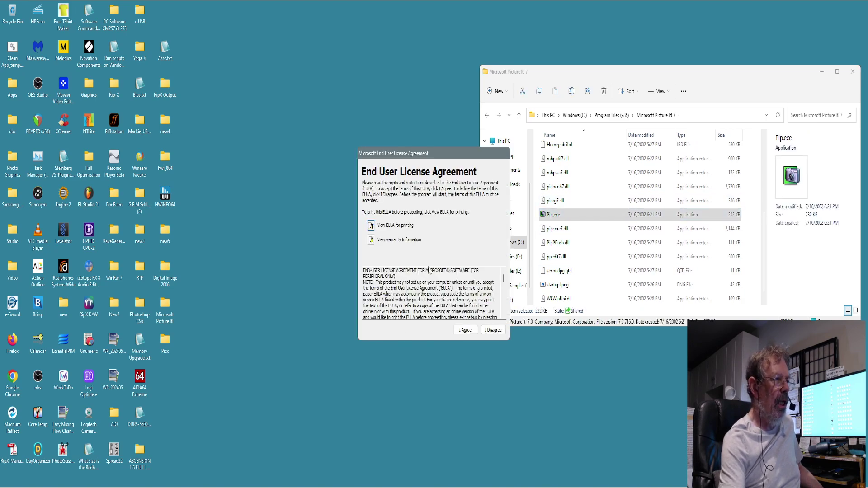
left_click(465, 330)
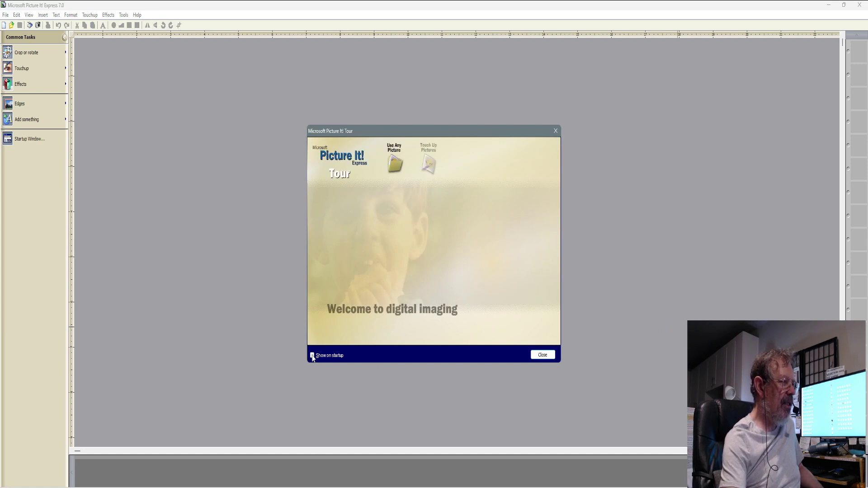
Close the welcome tour and open the snowy flower photo MVC-367F from Pictures
left_click(542, 355)
left_click(388, 217)
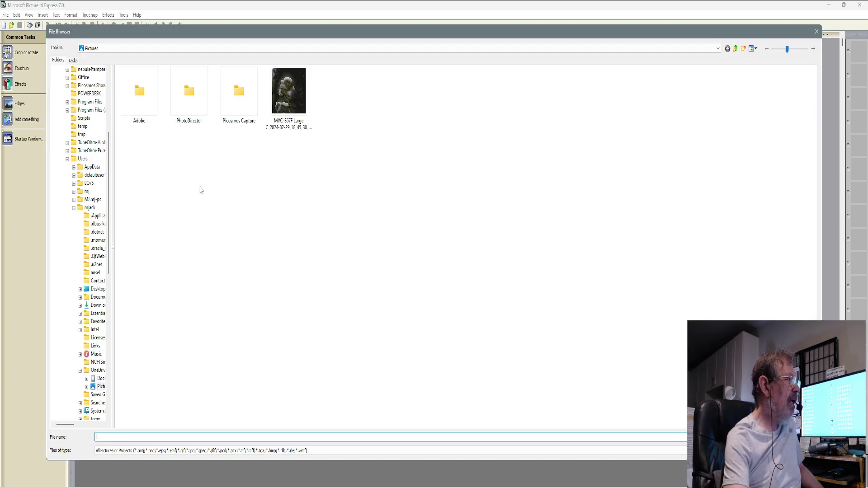
left_click(287, 114)
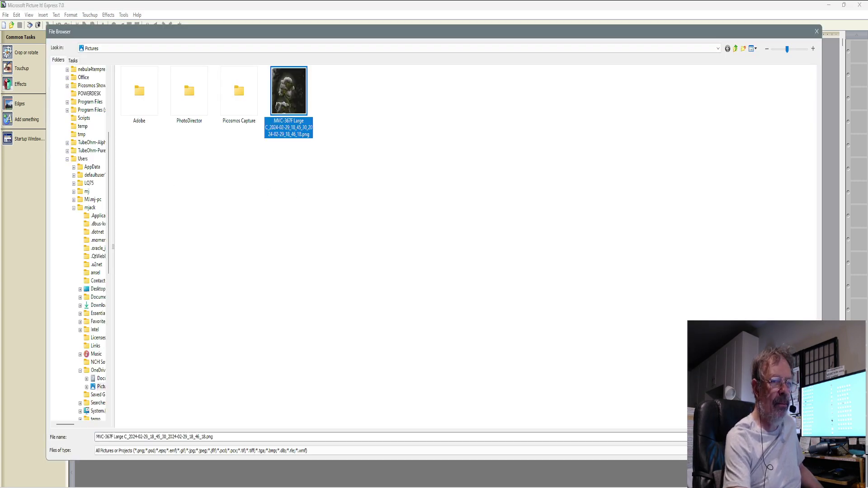
left_click(719, 437)
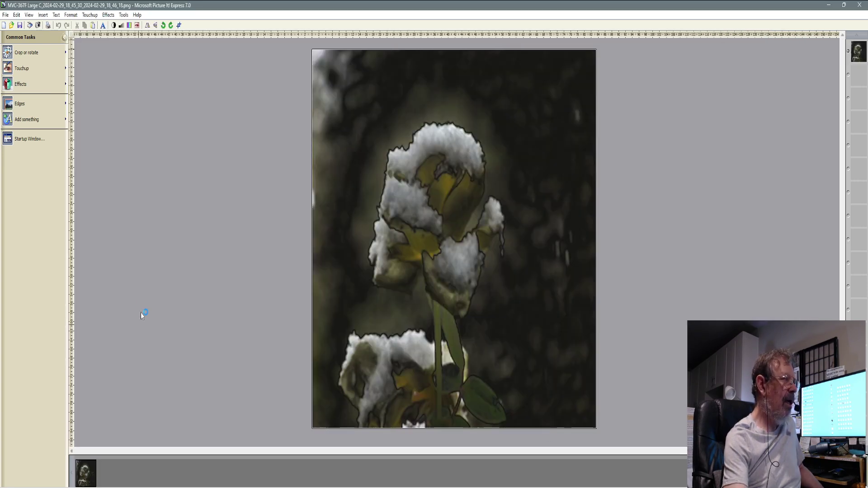
left_click(61, 58)
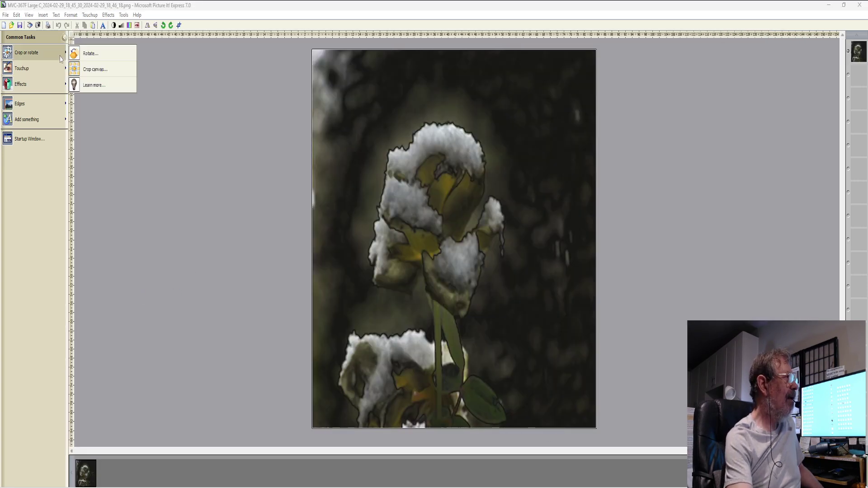
Crop the canvas to the upper snow-covered flower, then exit Picture It! Express
left_click(93, 69)
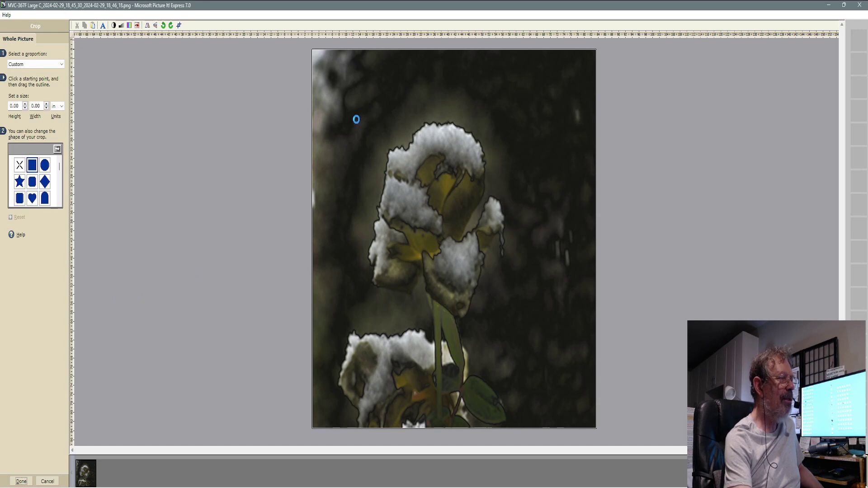
mouse_move(356, 119)
left_mouse_down()
mouse_move(535, 256)
mouse_move(549, 310)
left_mouse_up()
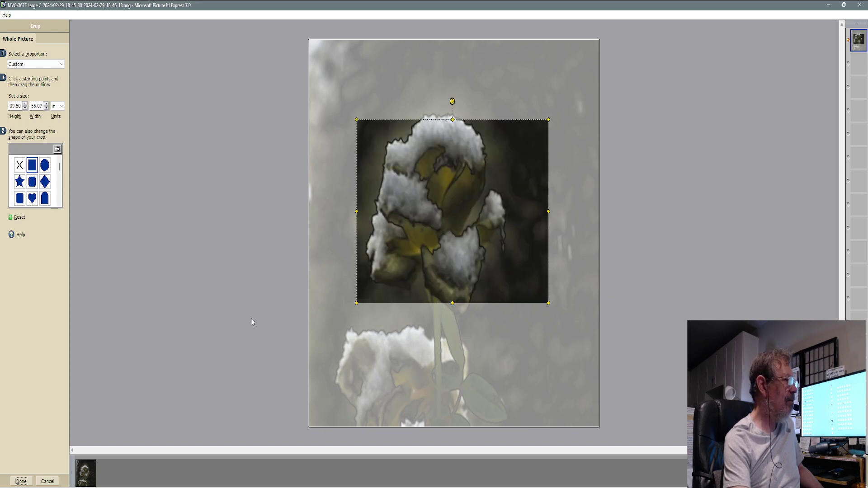
left_click(21, 481)
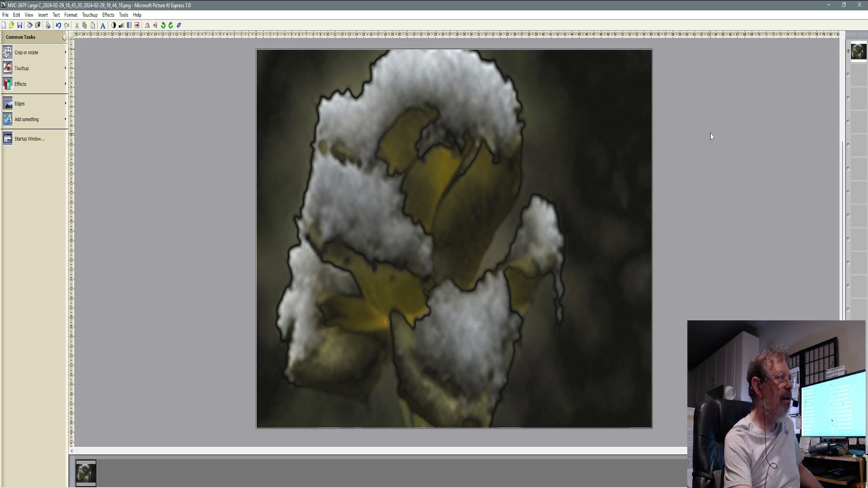
left_click(861, 5)
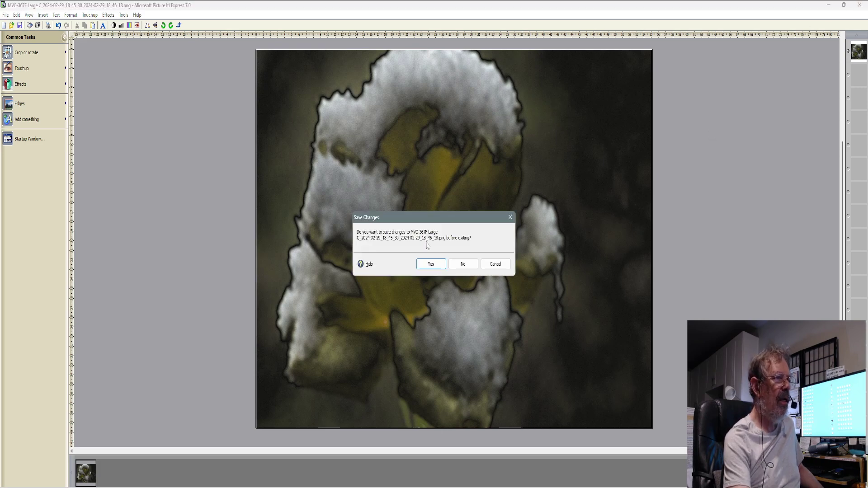
Discard the edits, set Pip.exe to Windows 7 compatibility mode, and relaunch it
left_click(463, 264)
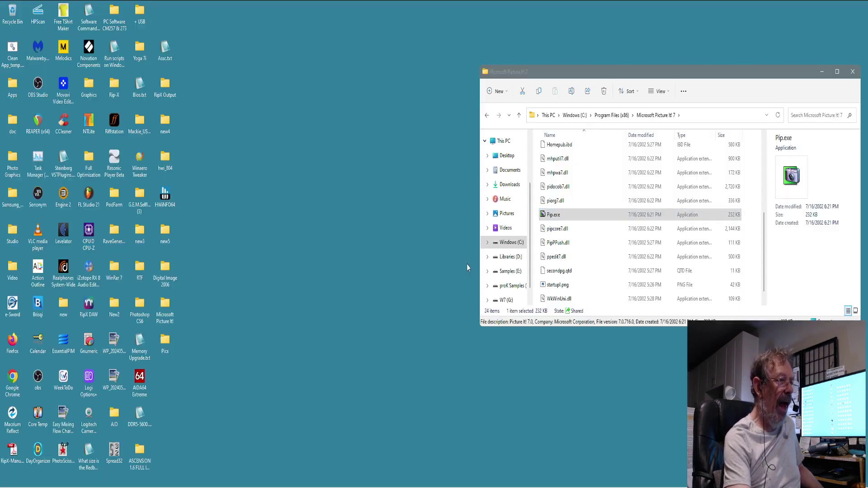
right_click(562, 216)
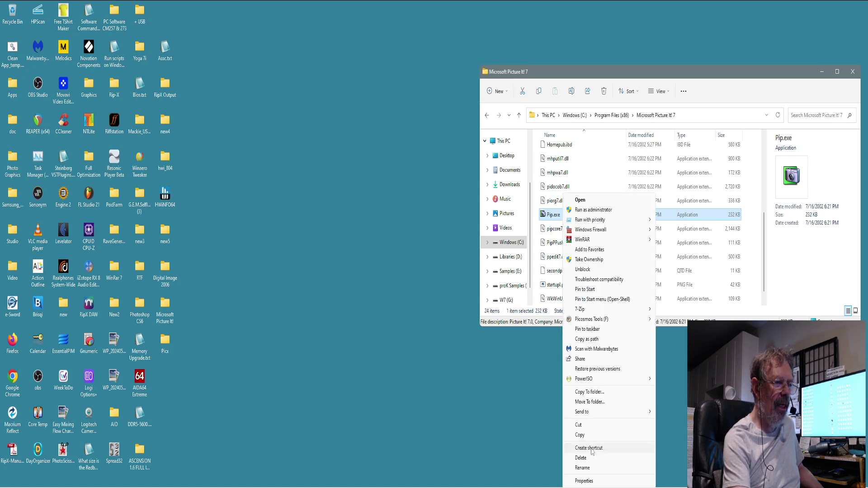
left_click(597, 480)
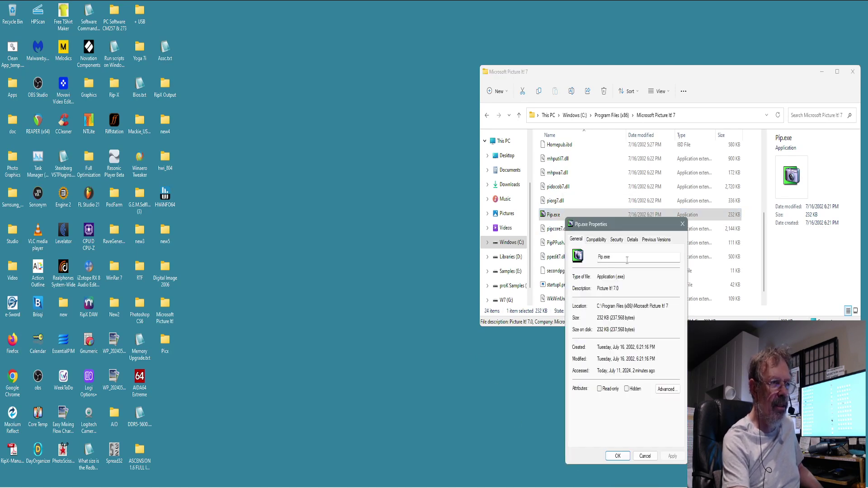
left_click(595, 239)
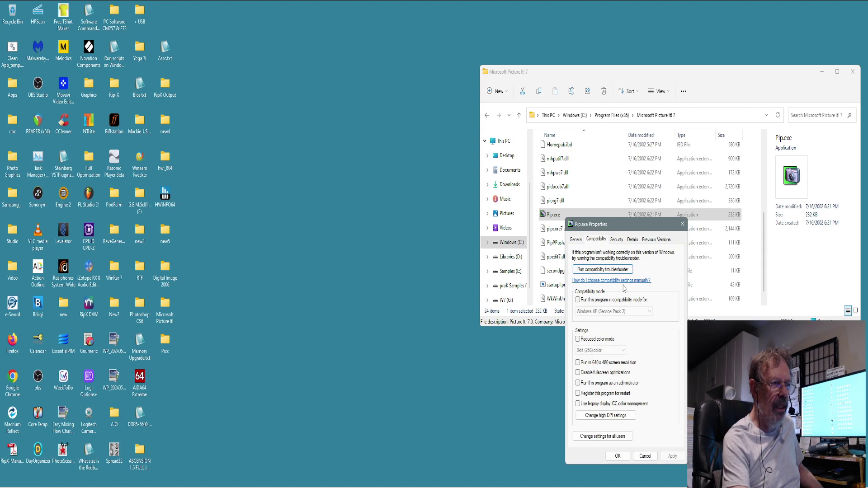
left_click(579, 301)
left_click(649, 312)
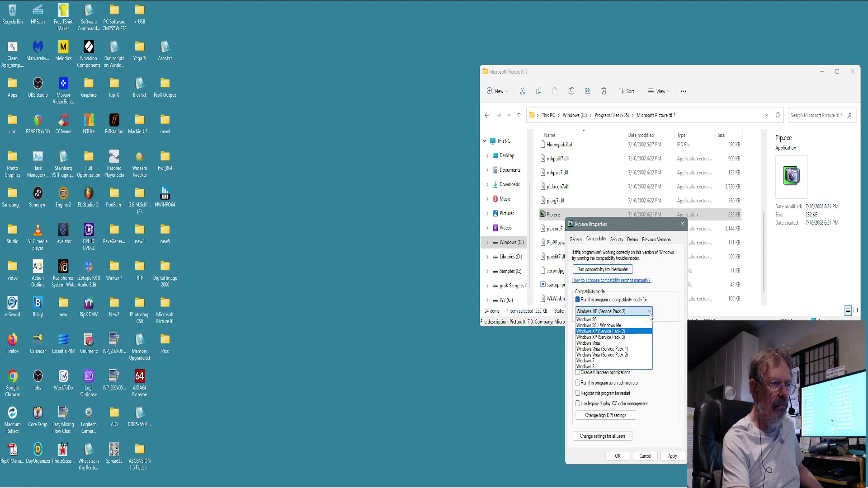
left_click(623, 361)
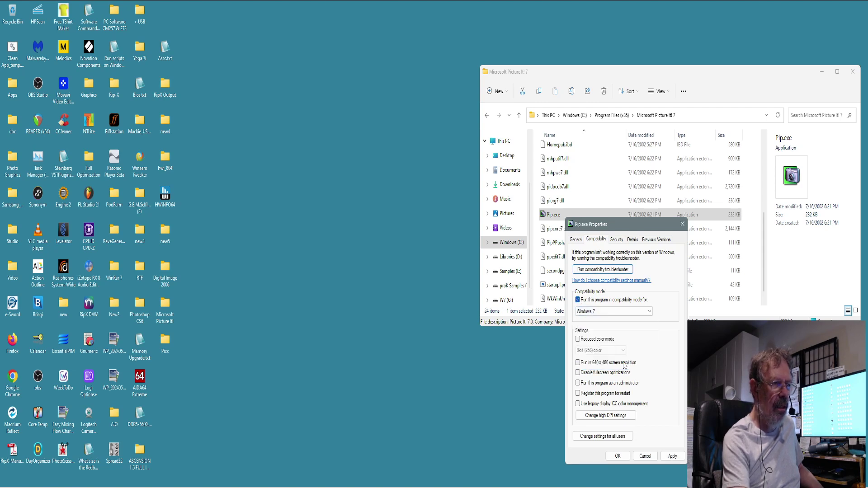
left_click(670, 456)
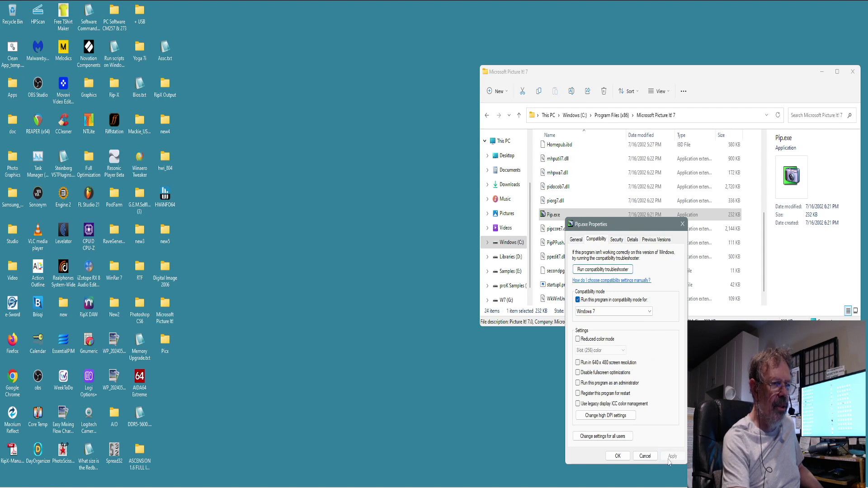
left_click(617, 456)
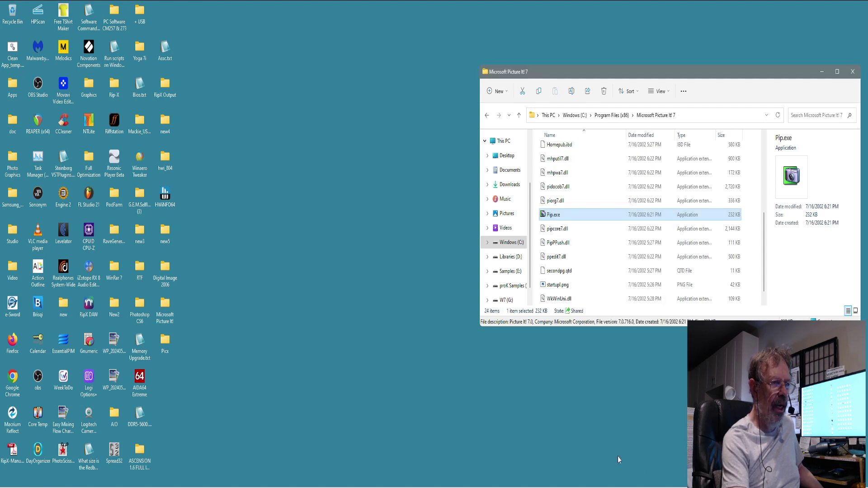
double_click(554, 217)
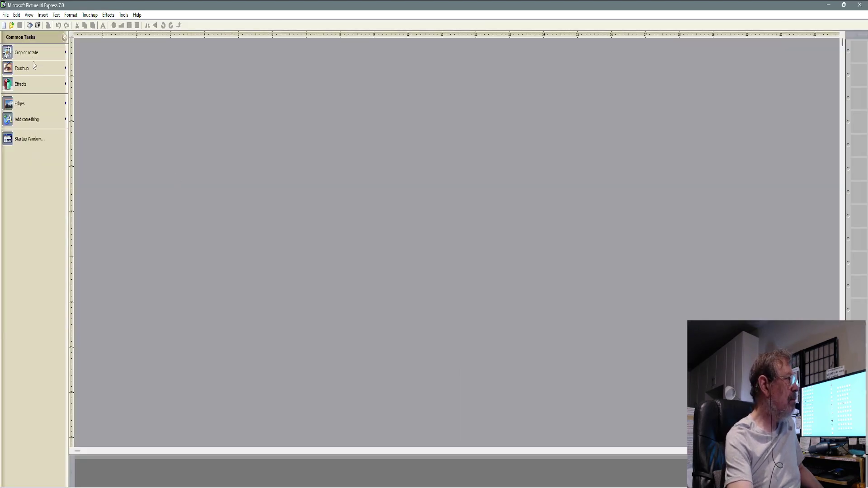
Open the snowy flower photo MVC-367F
left_click(12, 25)
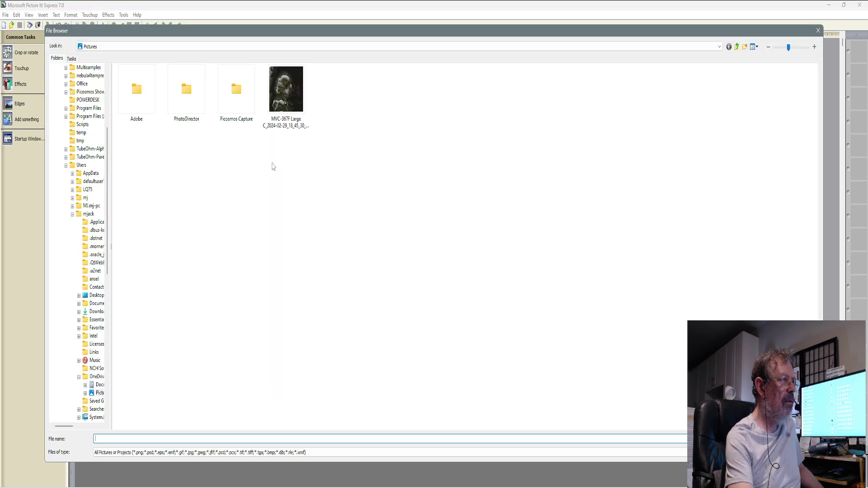
left_click(276, 96)
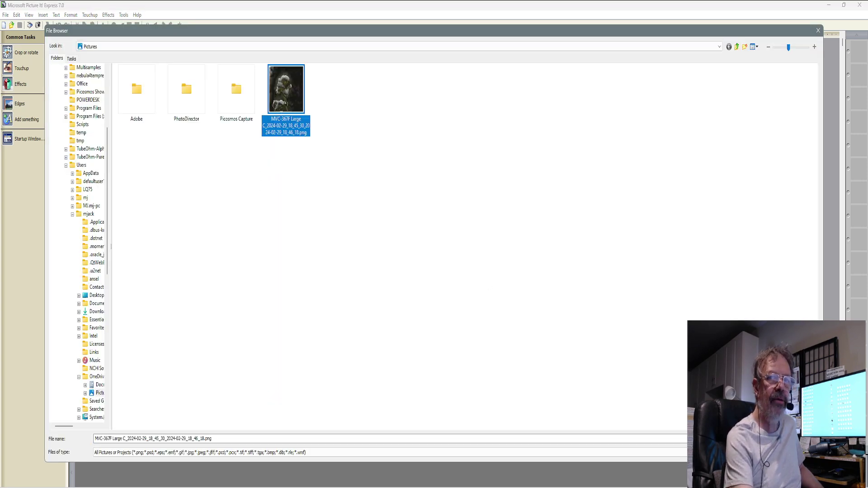
key("Return")
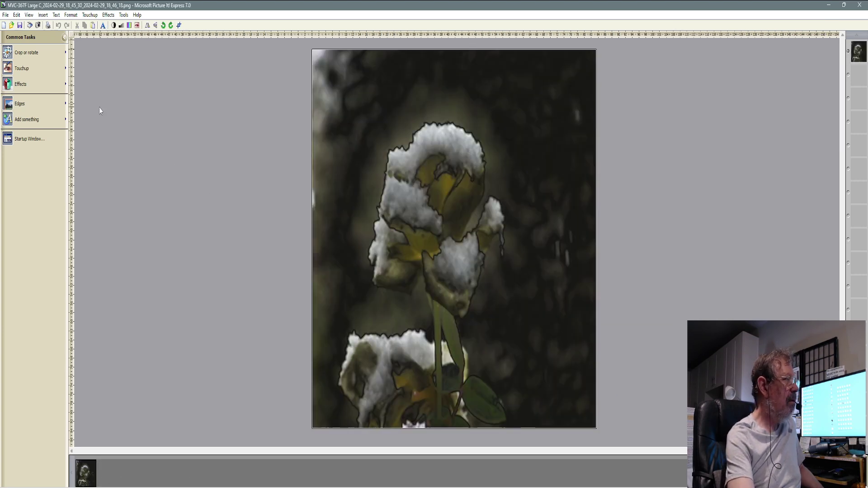
Crop the canvas to the upper blossom and view the Help > About version information
left_click(60, 52)
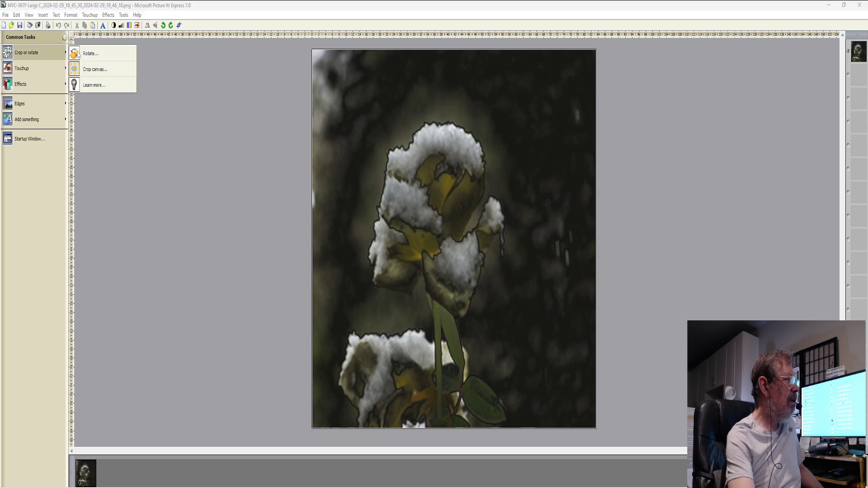
left_click(120, 72)
left_click(314, 59)
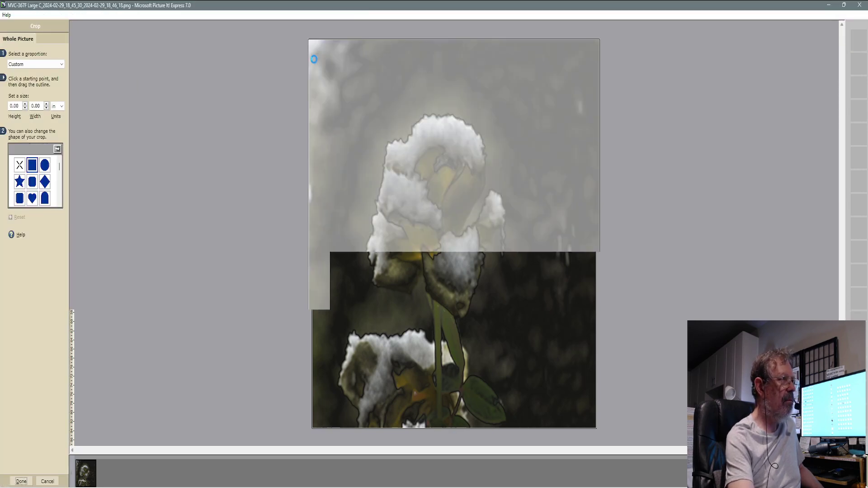
left_click_drag(362, 103, 520, 327)
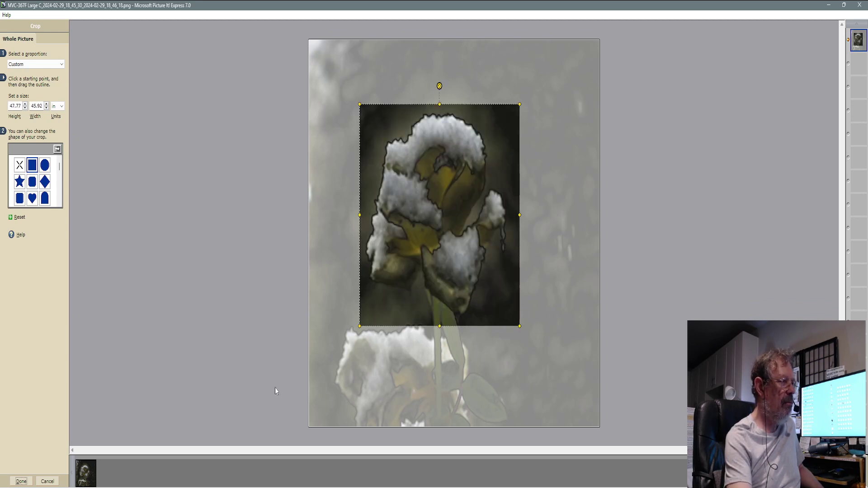
left_click(21, 482)
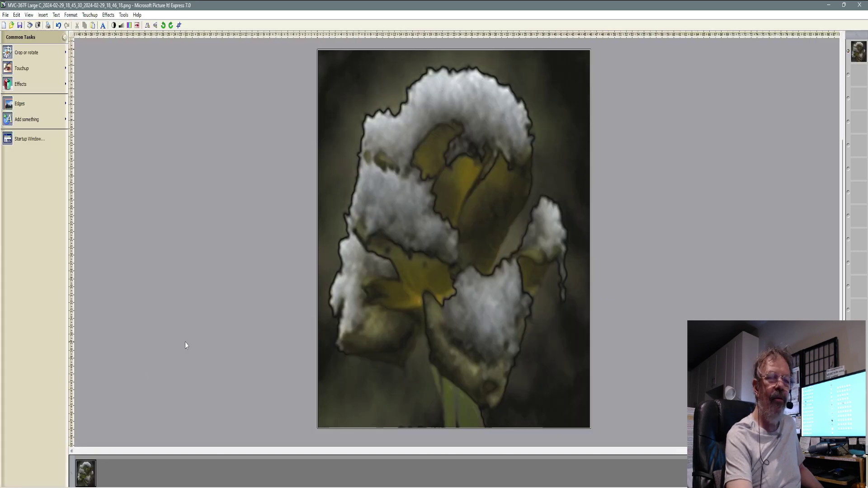
key("alt+h")
key("a")
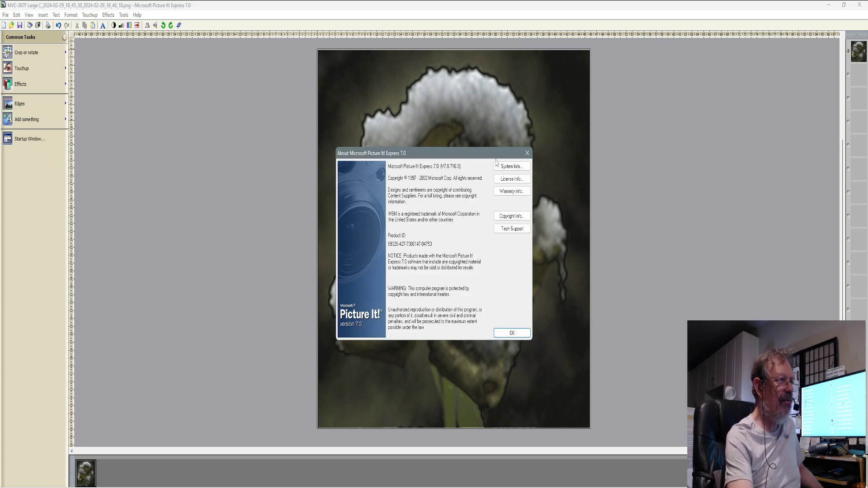
Close Picture It! and browse the Digital Image 2006 Picx folders down to Content\Projects\COLLAGES
left_click(528, 153)
key("alt+F4")
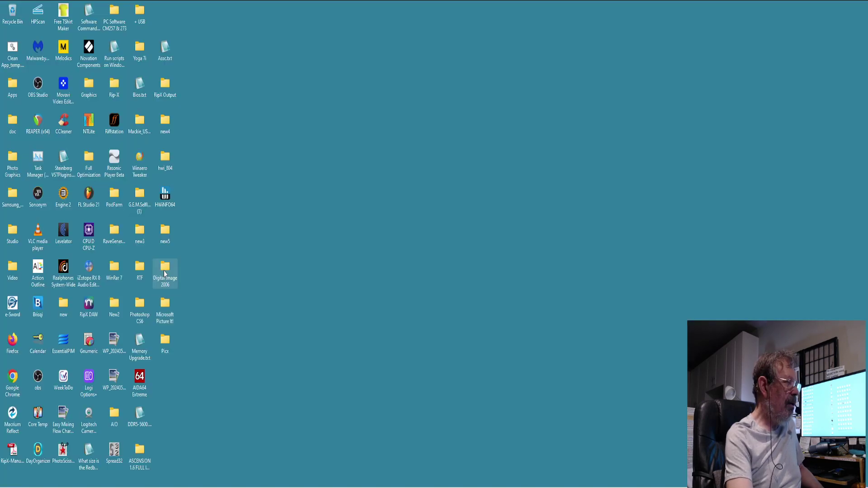
double_click(165, 273)
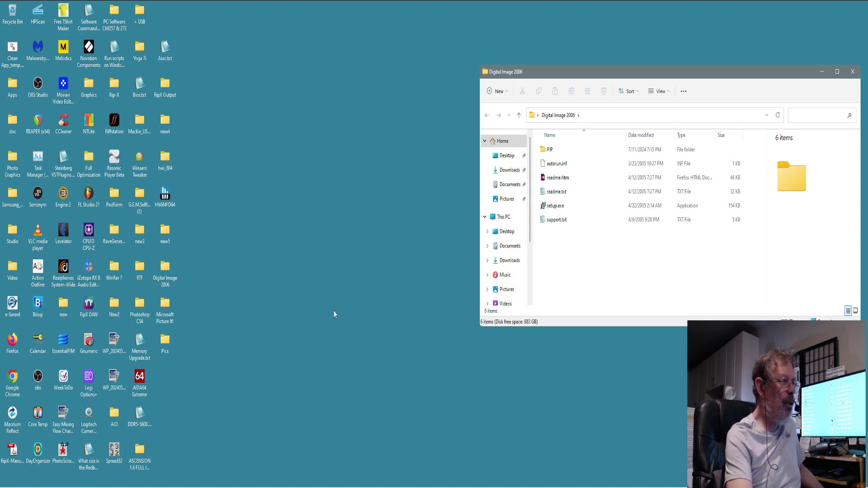
double_click(164, 344)
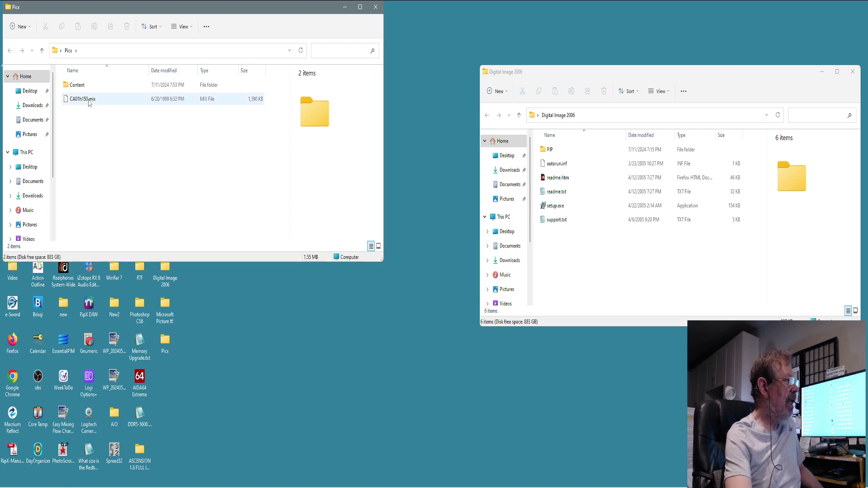
double_click(81, 87)
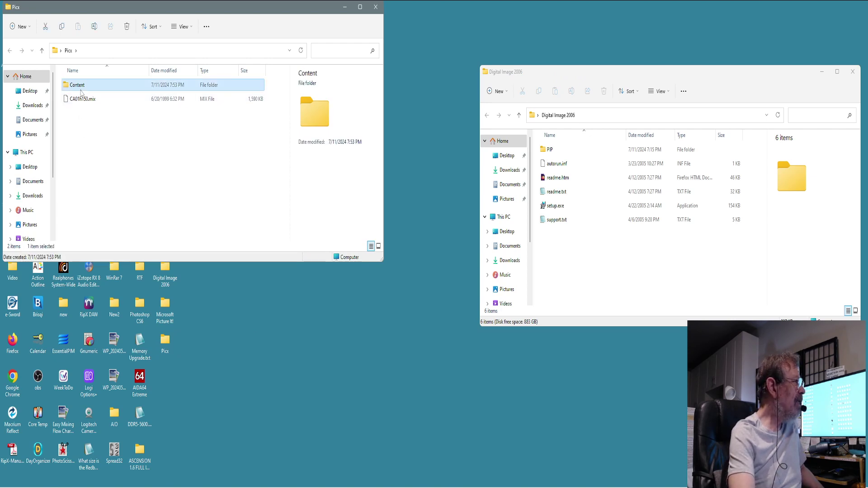
left_click(104, 90)
double_click(104, 87)
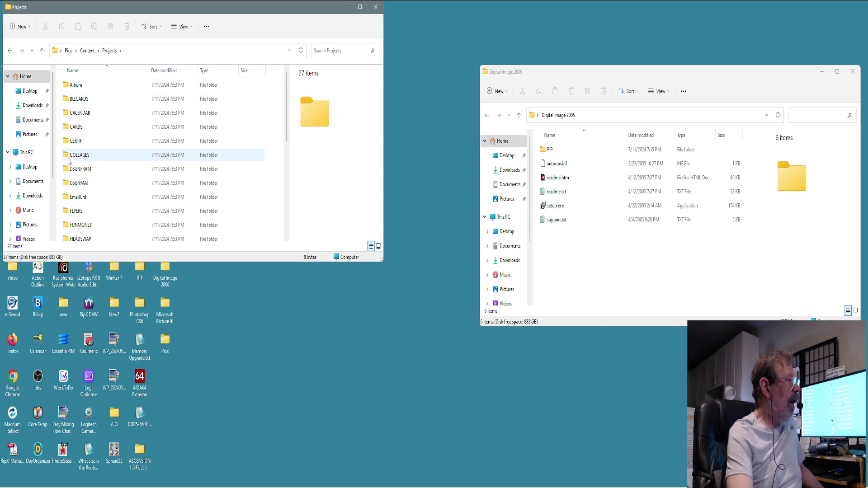
double_click(102, 155)
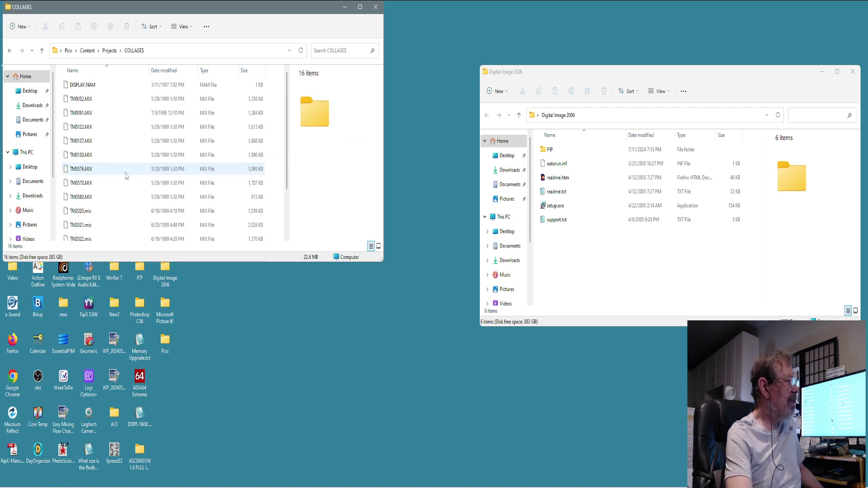
left_click(375, 6)
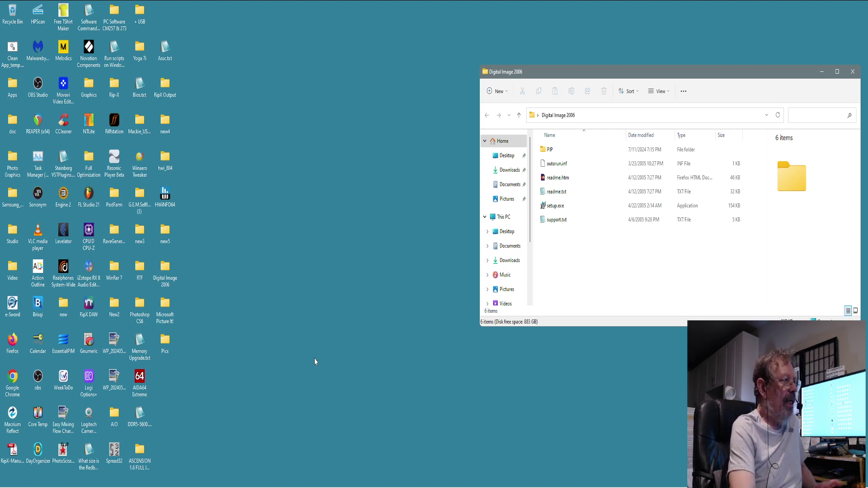
Launch setup.exe from the Digital Image 2006 folder
double_click(166, 346)
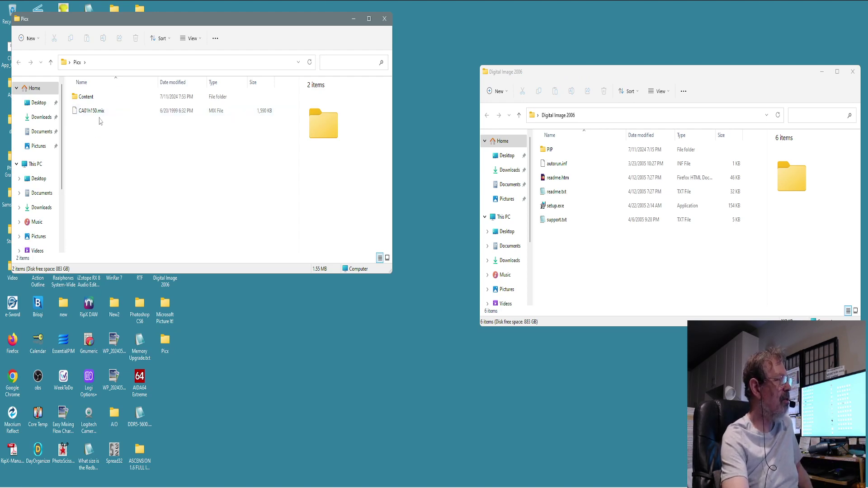
left_click(384, 18)
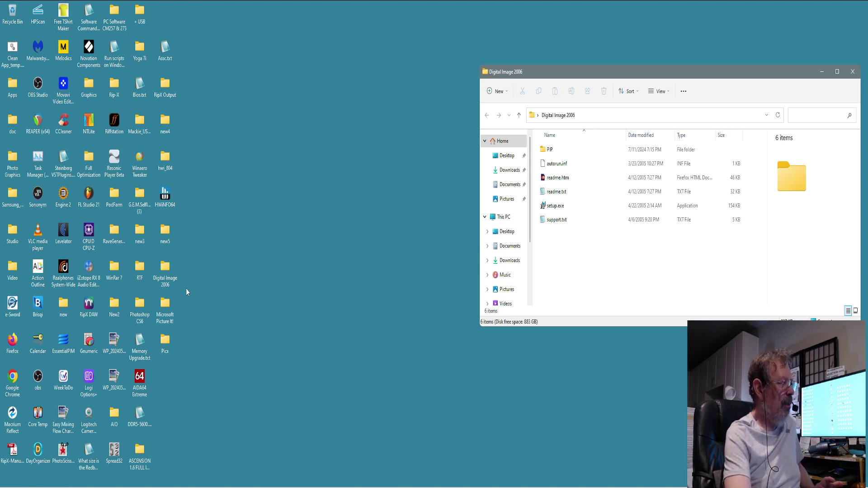
double_click(560, 212)
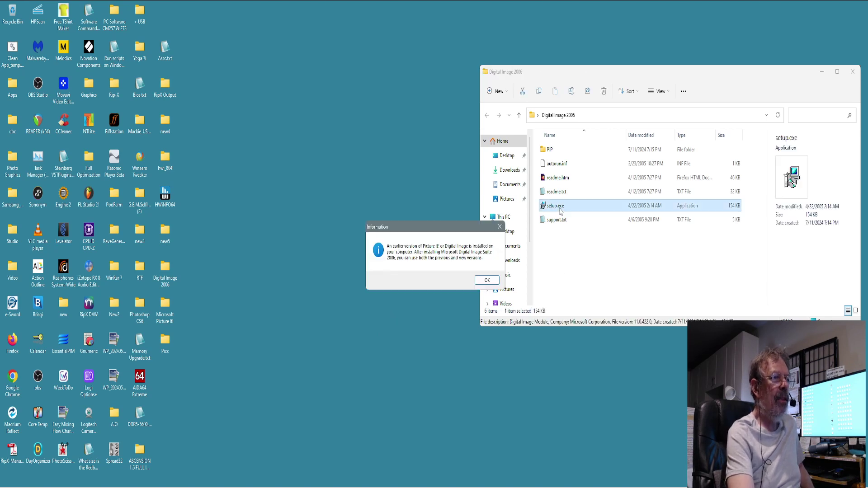
Dismiss the earlier-version notice and run a Typical install of Digital Image Suite 2006 to the default folder
left_click(487, 281)
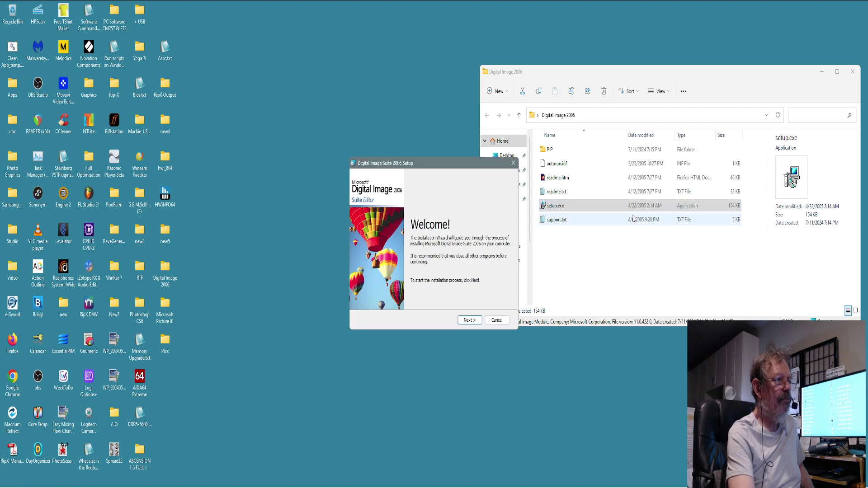
left_click(468, 320)
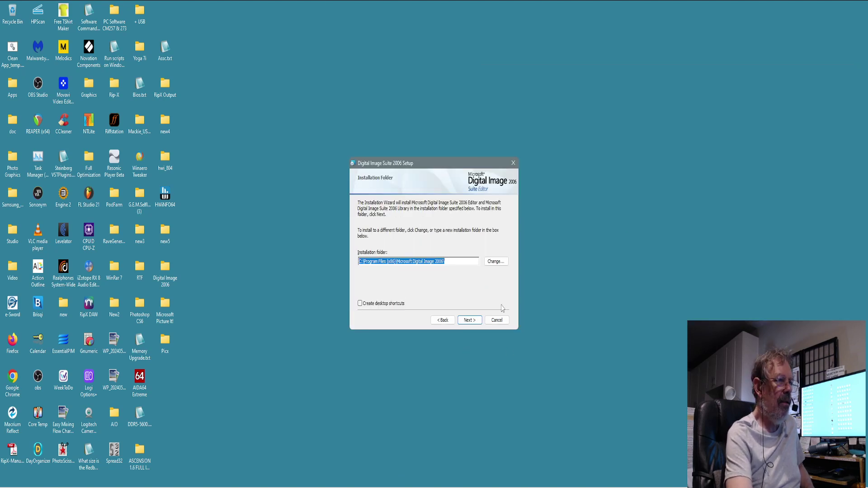
left_click(470, 320)
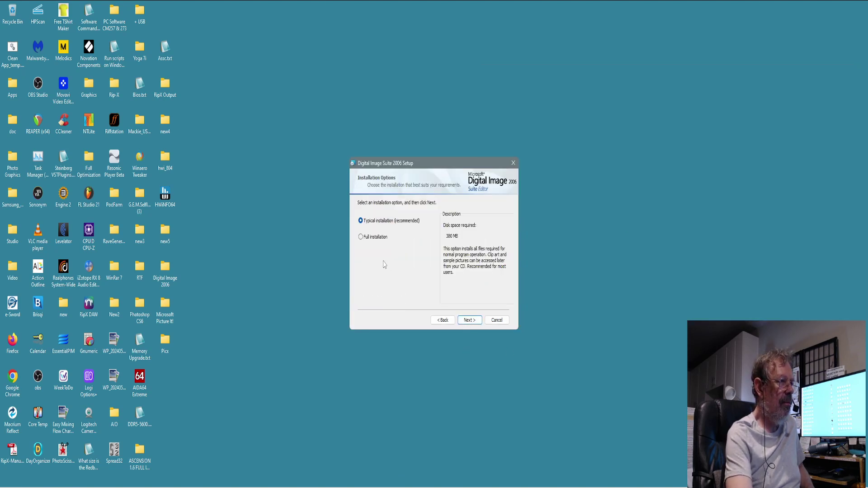
left_click(469, 322)
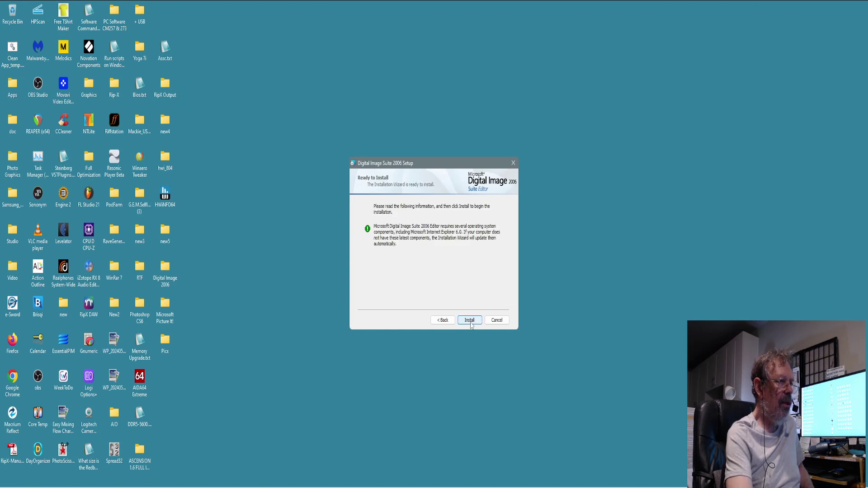
left_click(469, 320)
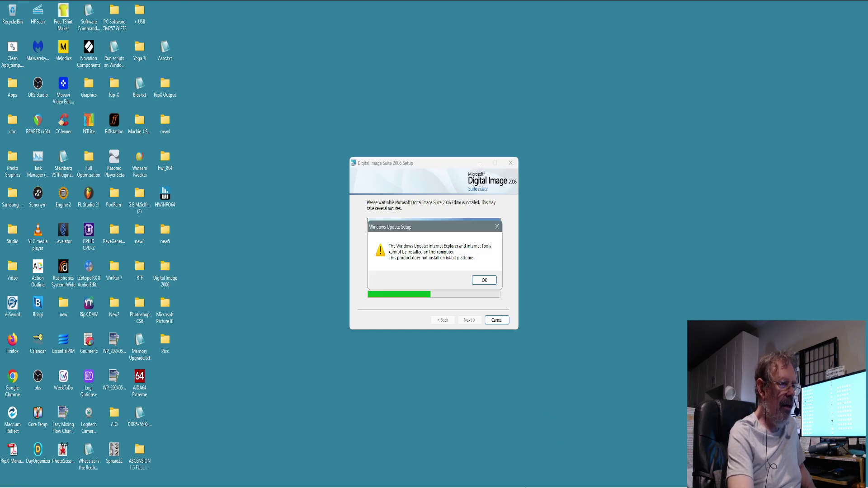
In Task Manager, end the first two Windows Installer processes
left_click(533, 453)
left_click(227, 302)
right_click(231, 302)
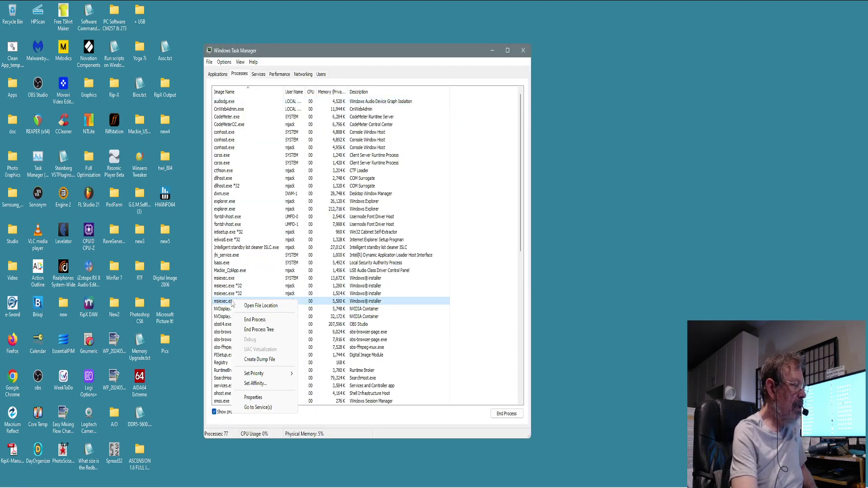
left_click(255, 320)
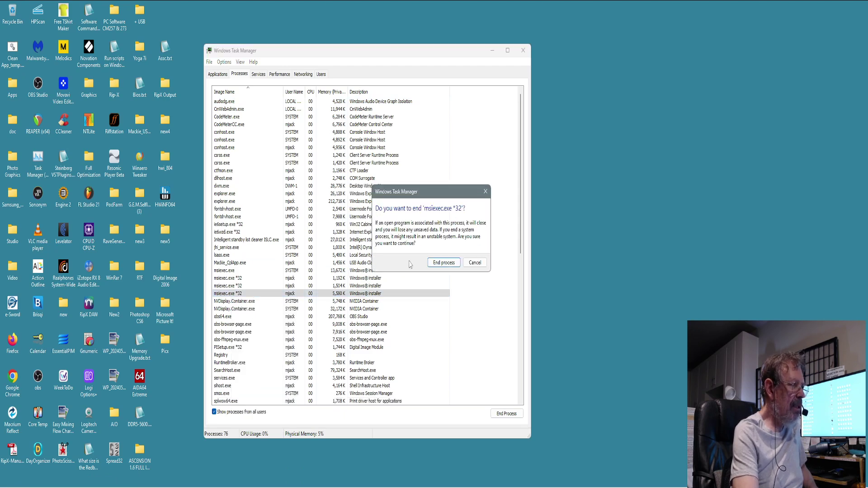
left_click(443, 263)
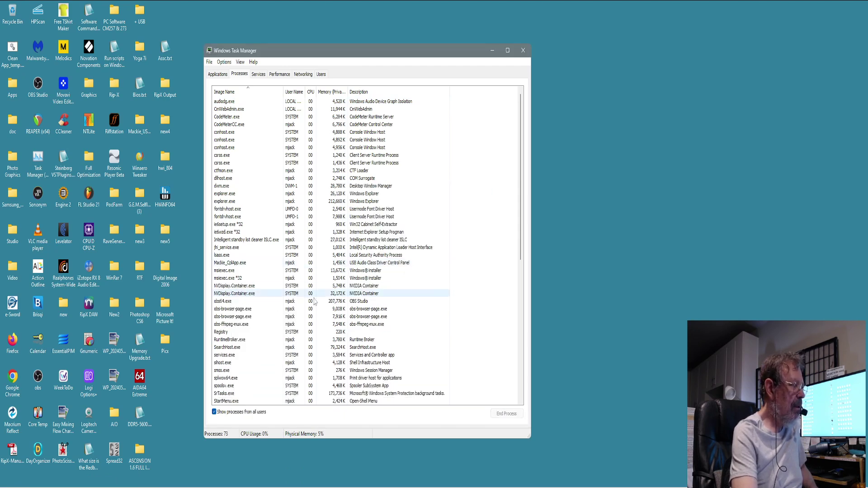
right_click(238, 278)
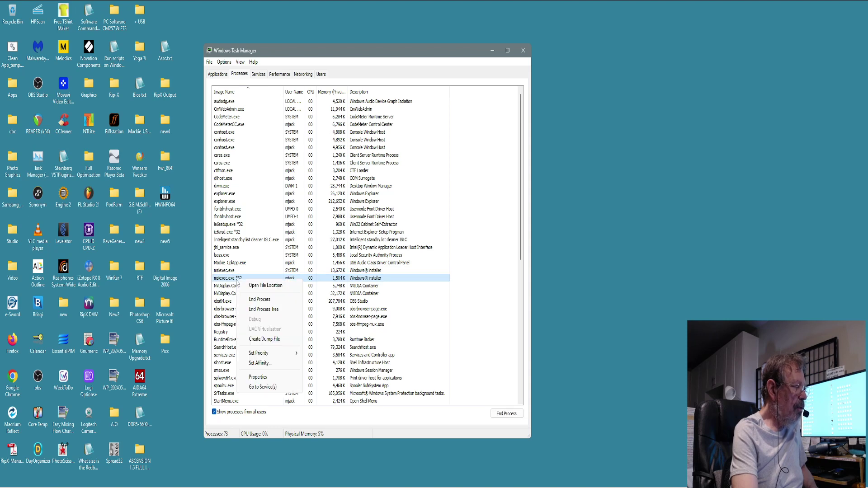
left_click(258, 299)
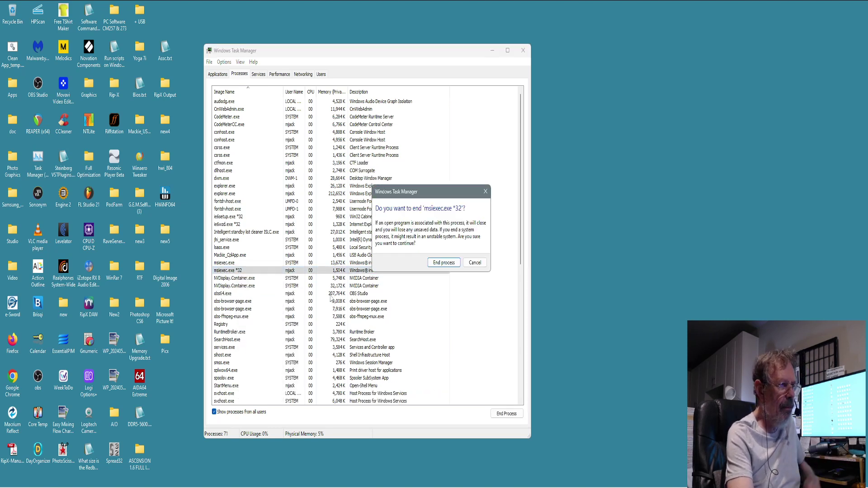
left_click(444, 263)
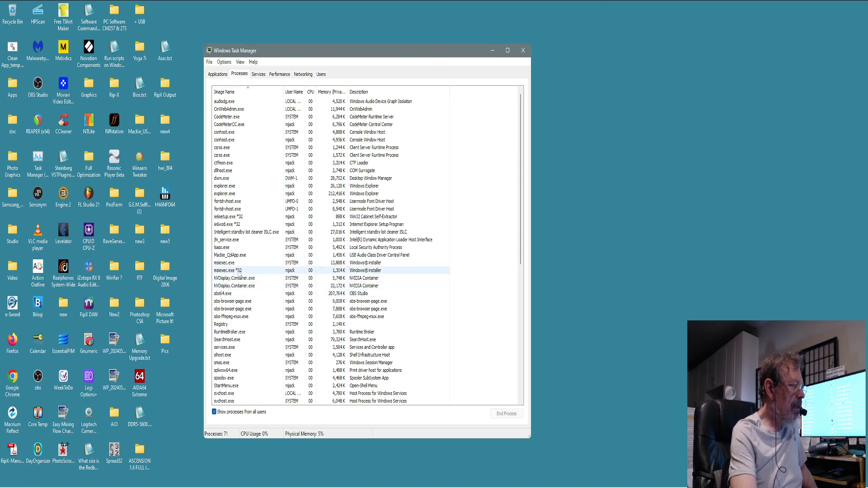
End the msiexec.exe process tree and process, close Task Manager, and dismiss the update error
right_click(247, 271)
left_click(265, 301)
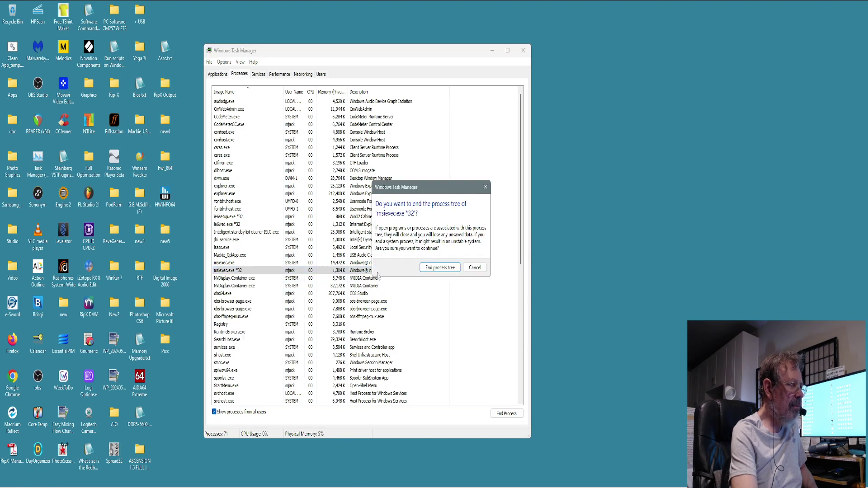
left_click(448, 267)
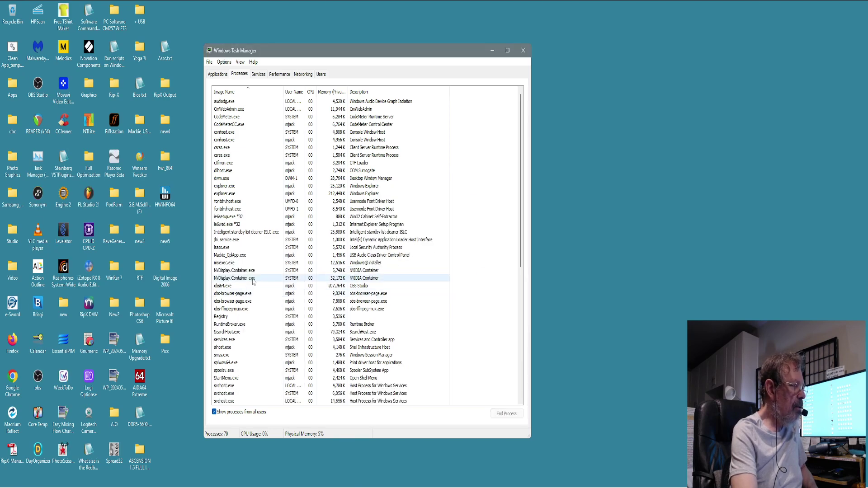
right_click(238, 263)
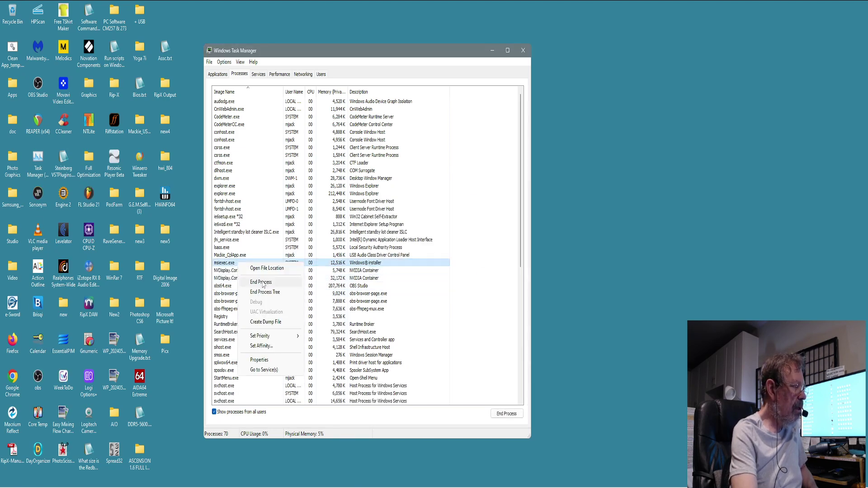
left_click(264, 282)
left_click(442, 263)
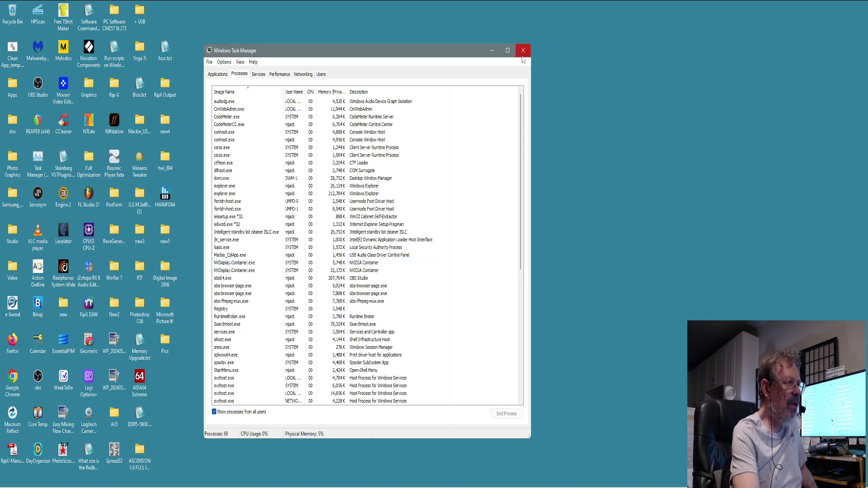
left_click(522, 50)
left_click(484, 281)
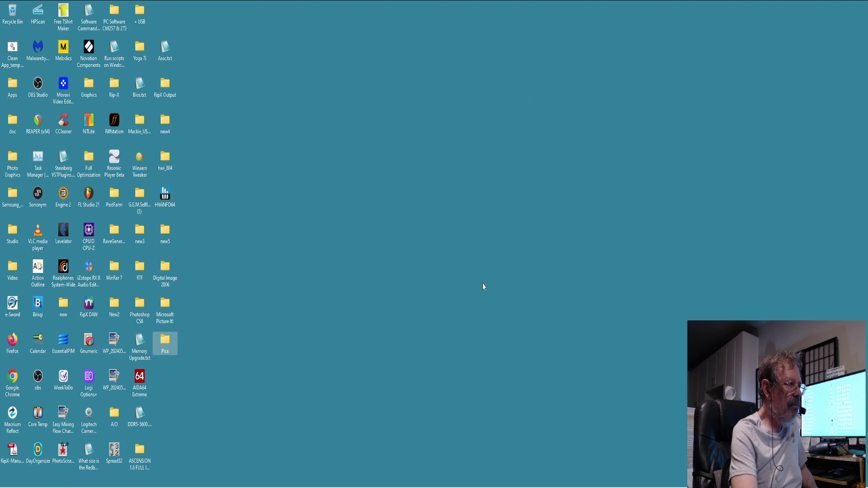
Browse File Explorer to C:\Program Files (x86)\Microsoft Digital Image 2006
left_click(326, 483)
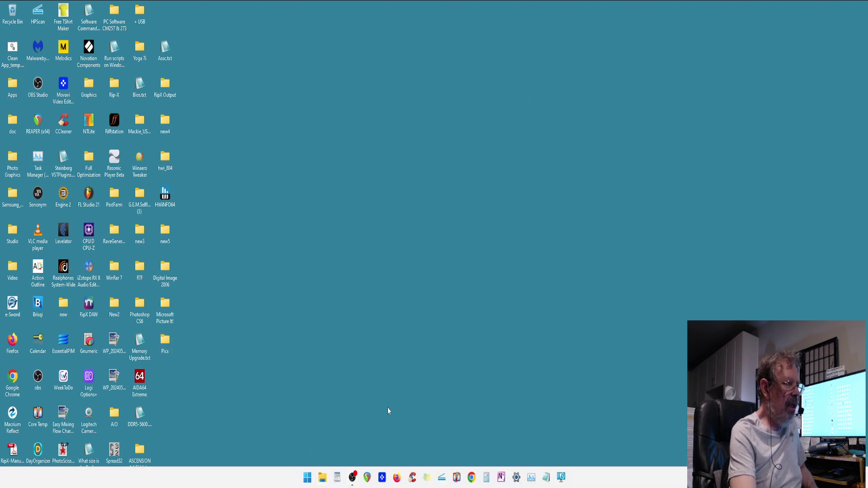
left_click(510, 242)
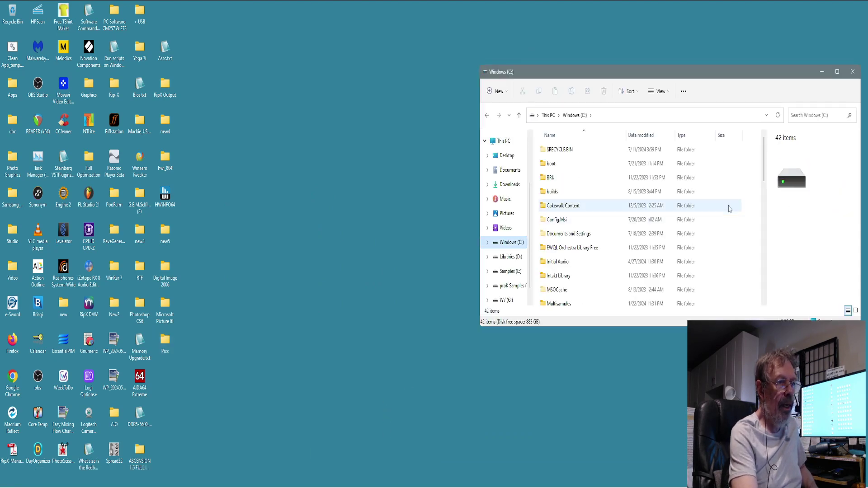
double_click(668, 248)
scroll(668, 248, "down", 5)
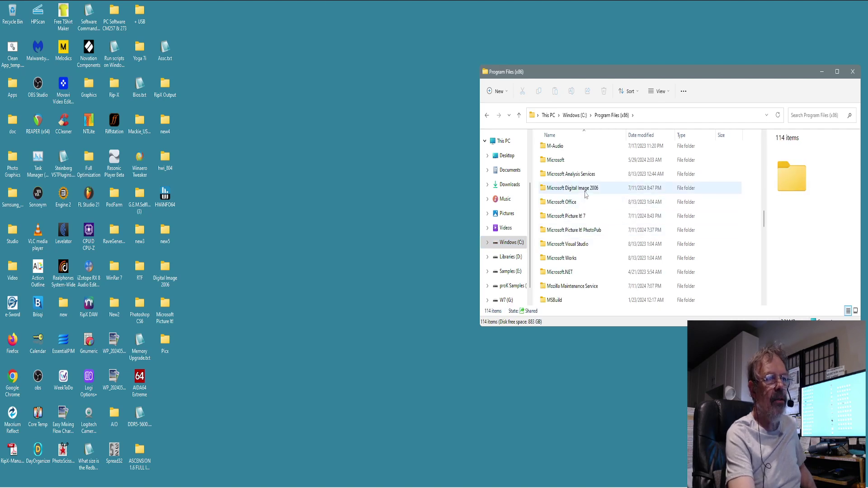
double_click(585, 190)
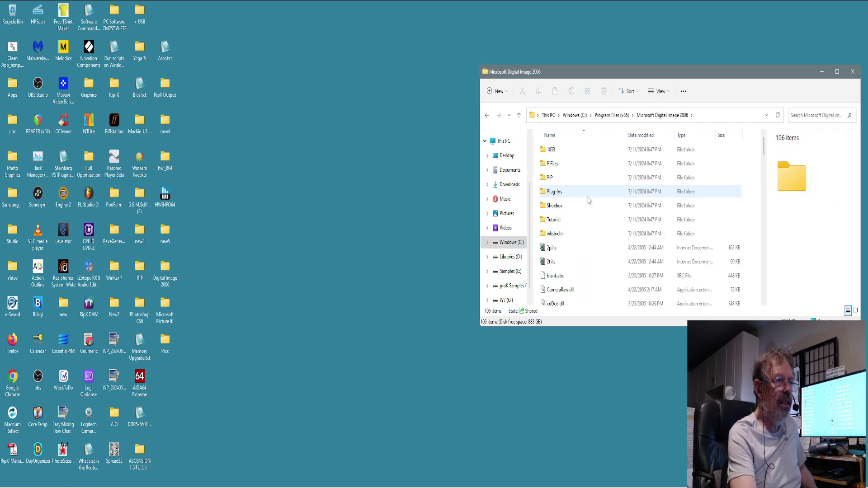
scroll(603, 257, "down", 5)
scroll(601, 258, "down", 5)
scroll(600, 265, "down", 4)
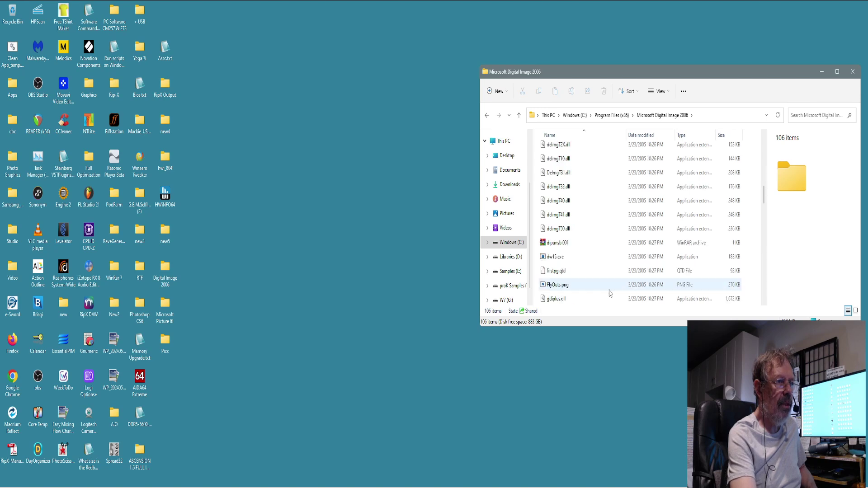
scroll(606, 291, "down", 4)
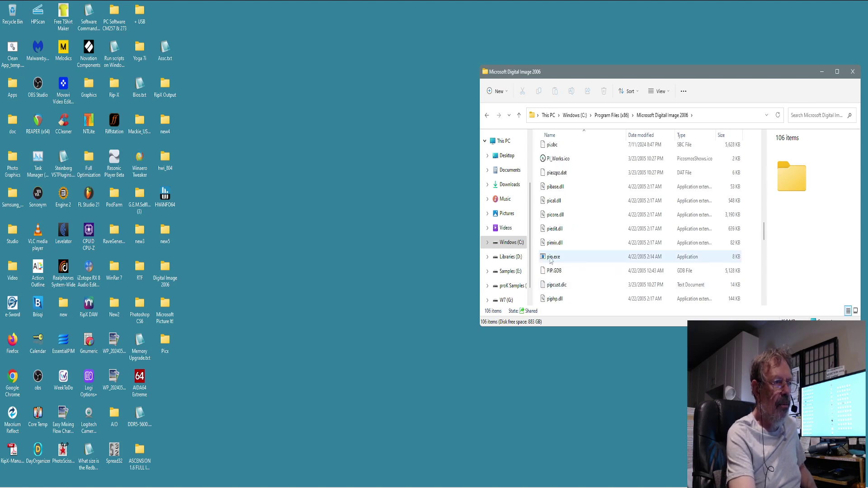
Launch pip.exe, accept the licence agreement, and dismiss the Tour and start tasks windows
double_click(555, 262)
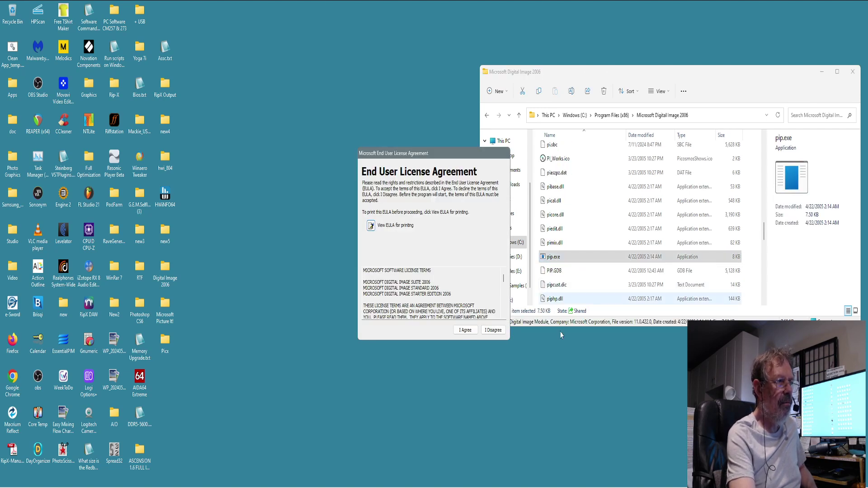
left_click(465, 330)
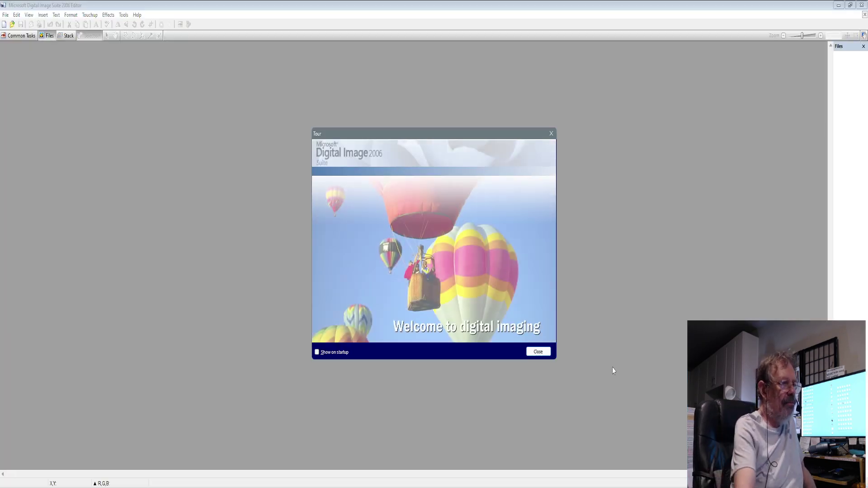
left_click(538, 352)
left_click(381, 220)
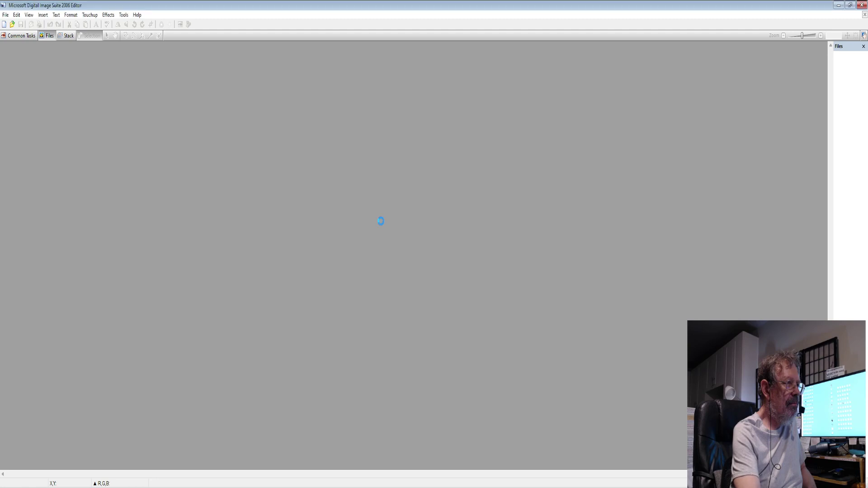
Open the snowy flower photo as a test, then close the editor
left_click(478, 271)
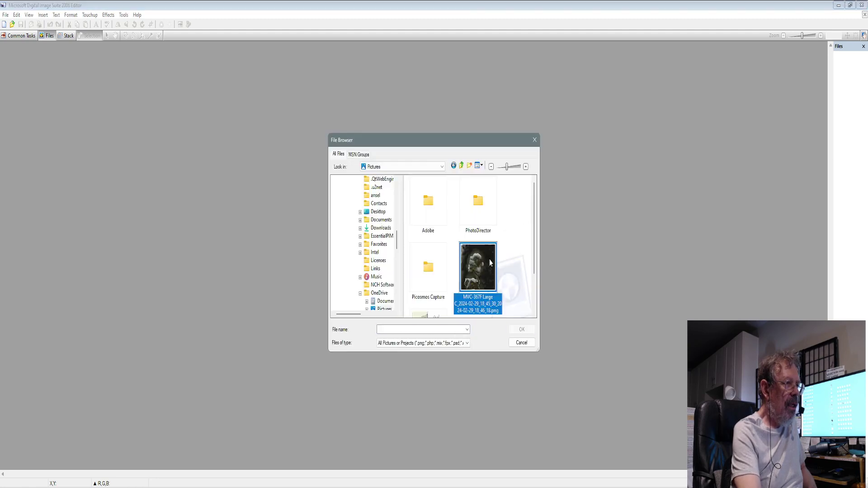
left_click(522, 329)
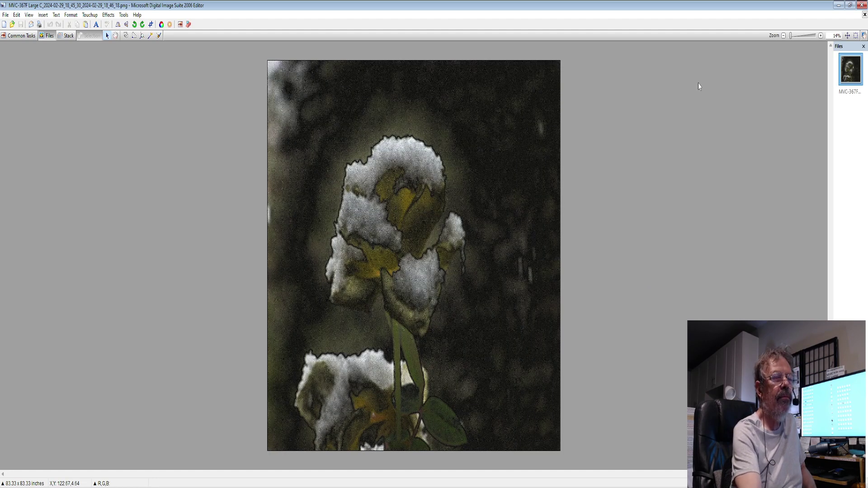
left_click(860, 5)
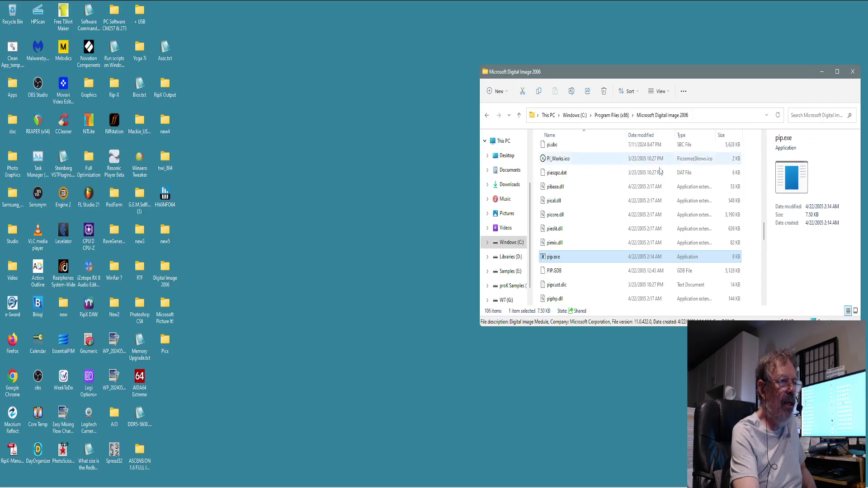
Create a pip.exe shortcut, move it to the desktop and rename it 'Digital Image 2006'
right_click(567, 261)
left_click(613, 443)
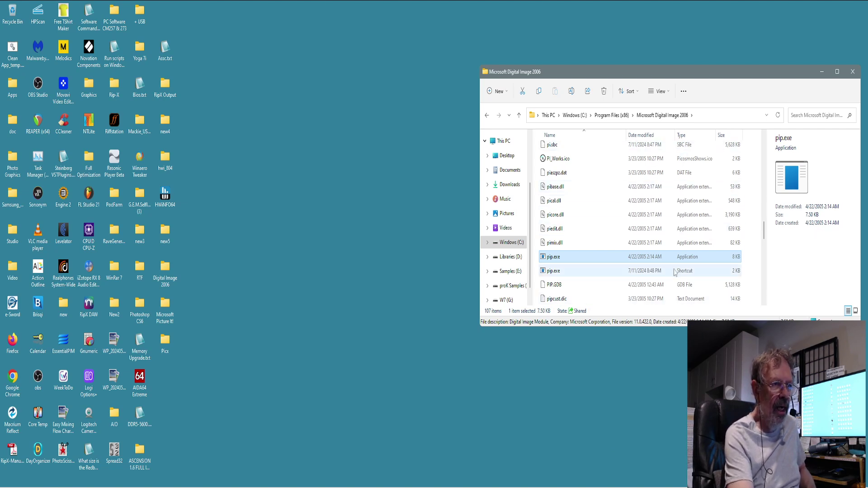
left_click_drag(560, 274, 298, 342)
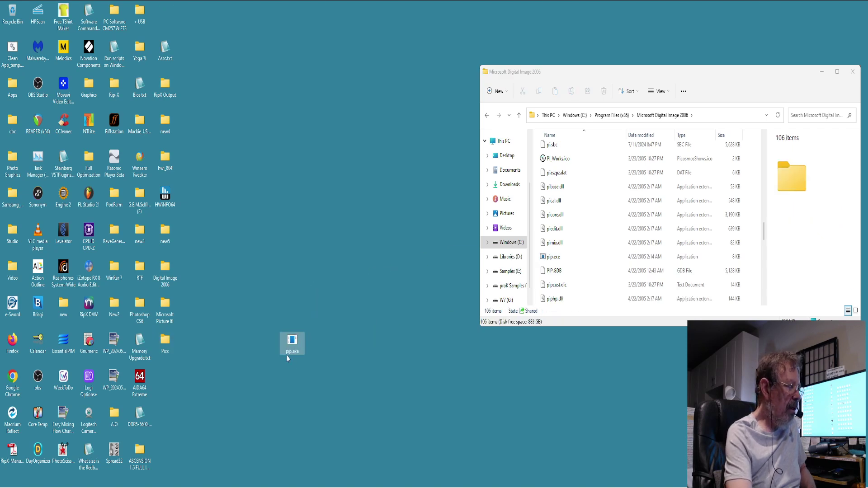
right_click(286, 355)
left_click(324, 328)
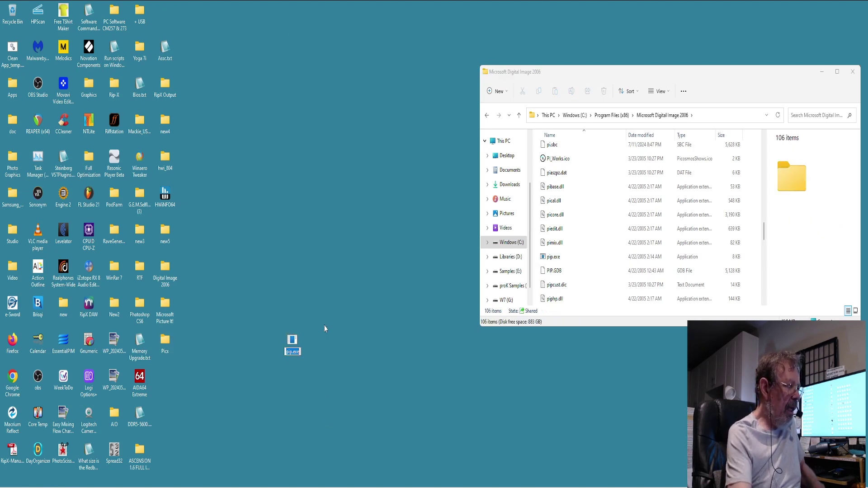
type("Digital Image 2006")
key("Return")
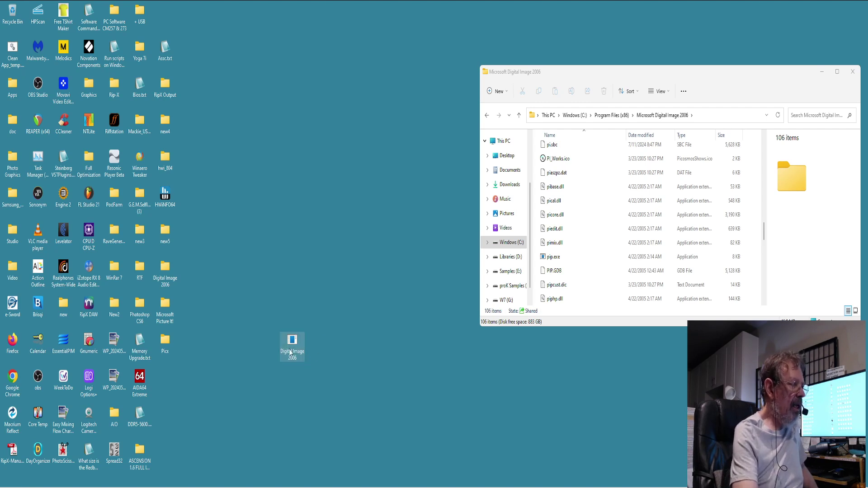
right_click(290, 352)
Run the Digital Image 2006 shortcut in Windows 7 compatibility mode and apply it
left_click(316, 341)
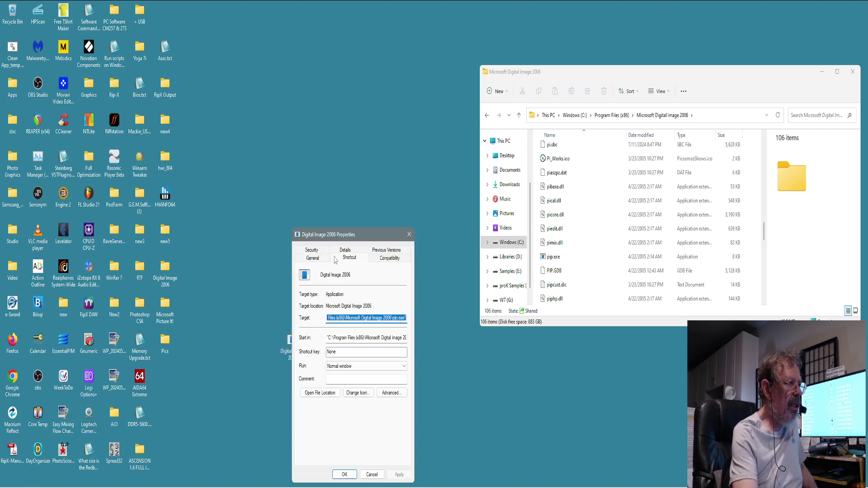
left_click(384, 259)
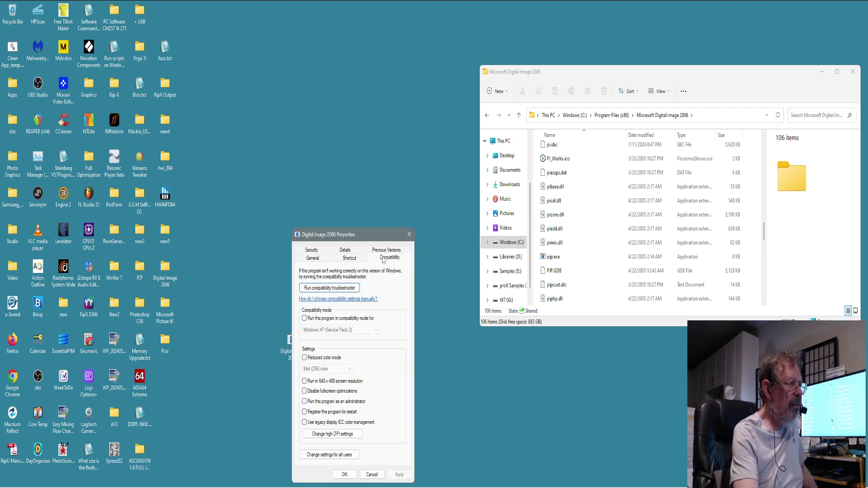
left_click(304, 319)
left_click(339, 330)
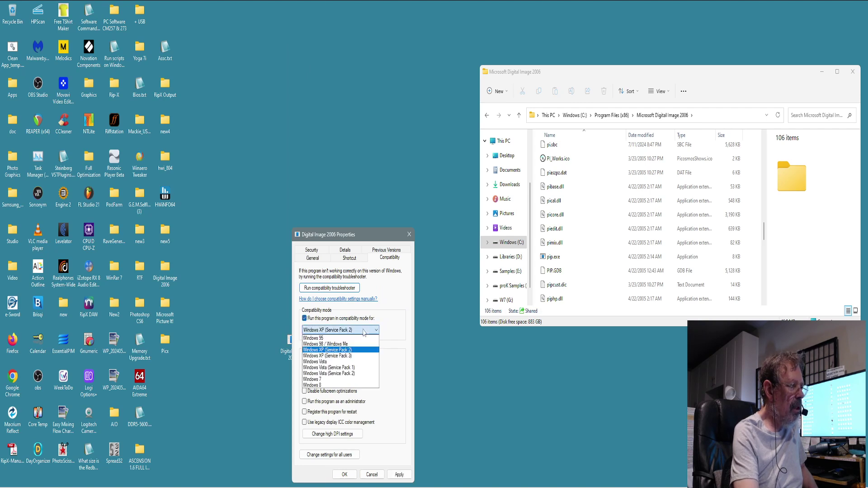
left_click(337, 379)
left_click(399, 474)
Give the shortcut the second icon from pi.exe, then apply and close Properties
left_click(349, 258)
left_click(353, 392)
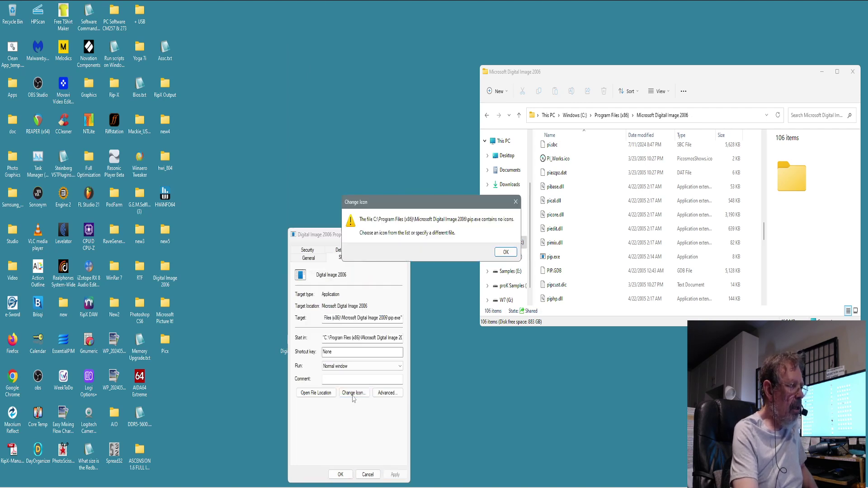
left_click(505, 253)
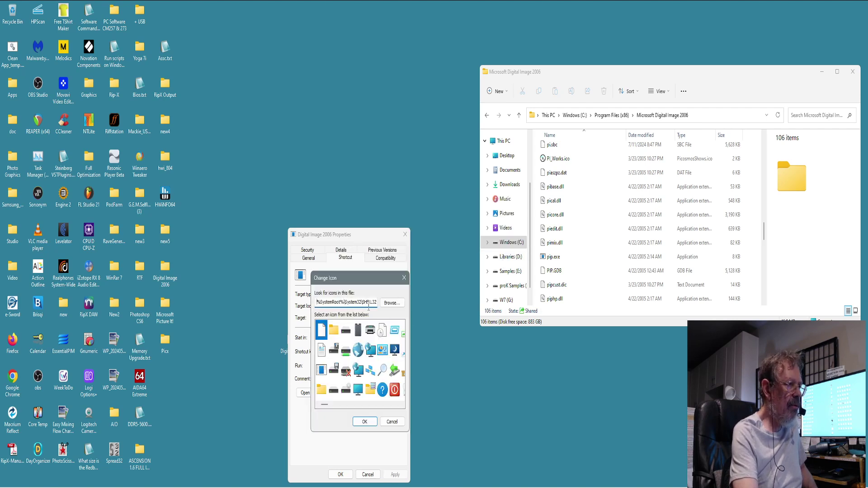
left_click(391, 302)
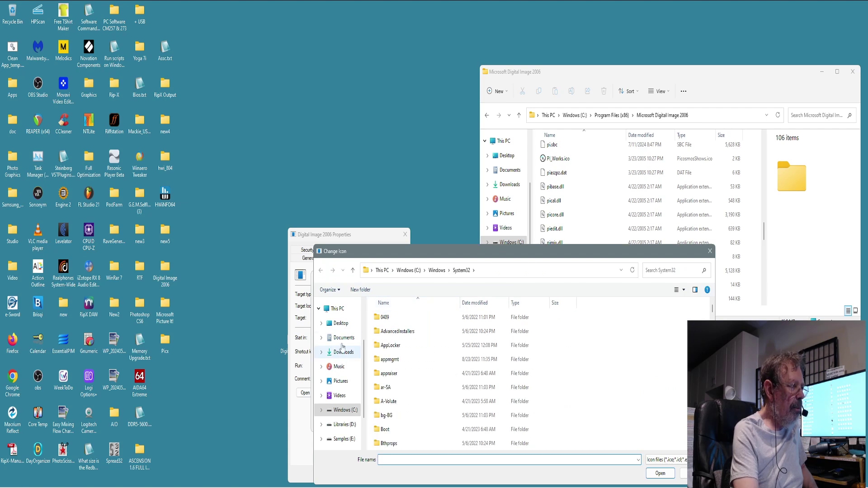
left_click(332, 409)
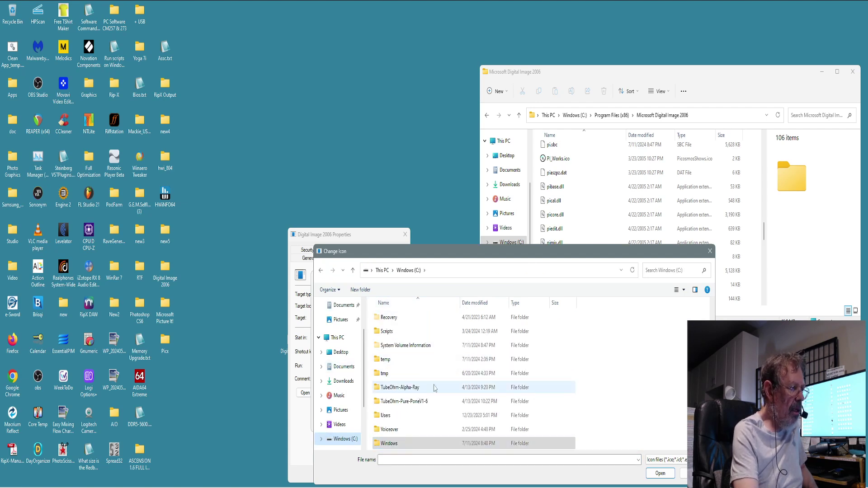
scroll(434, 388, "up", 3)
left_click(407, 420)
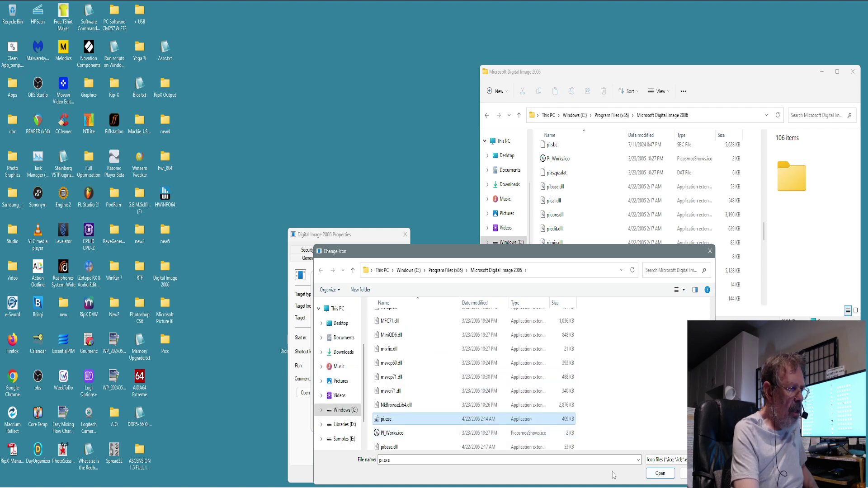
left_click(660, 474)
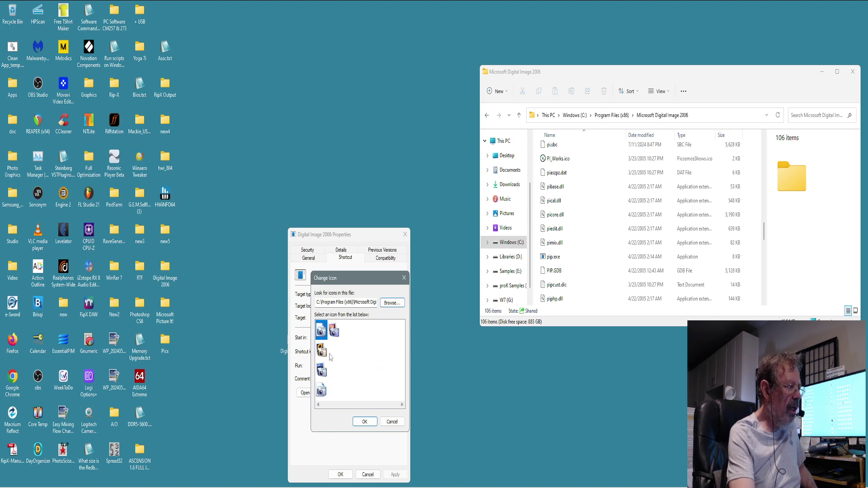
left_click(322, 350)
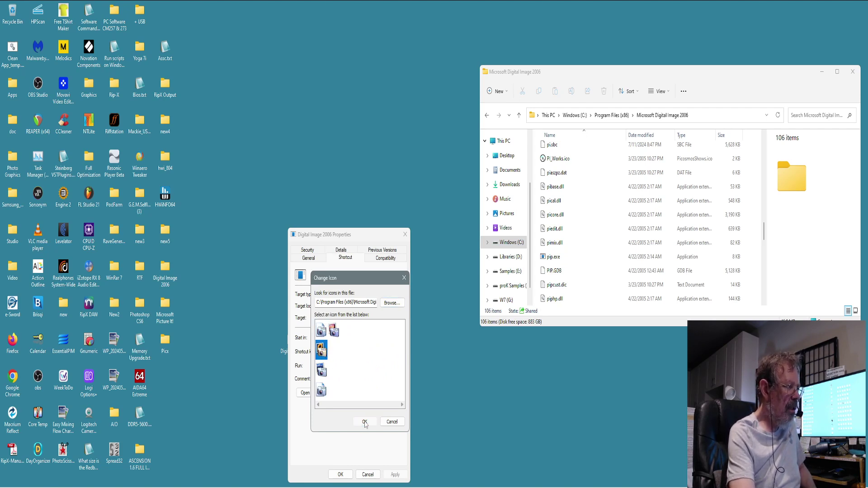
left_click(365, 421)
left_click(395, 474)
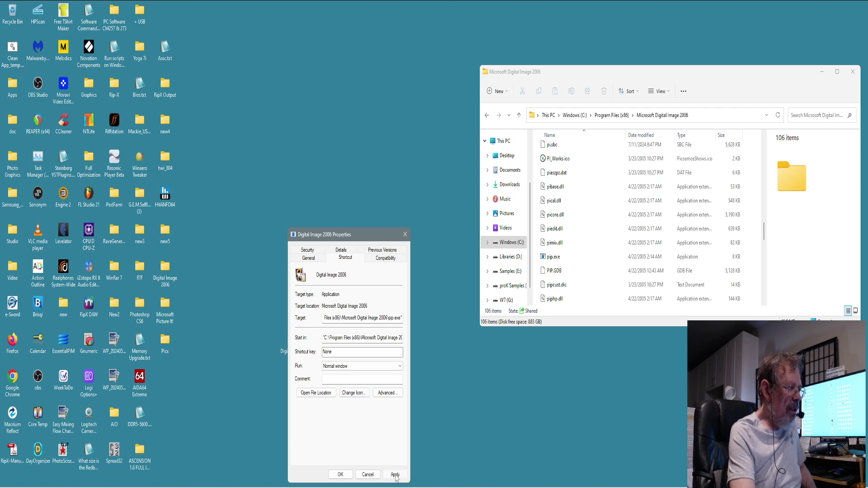
left_click(339, 475)
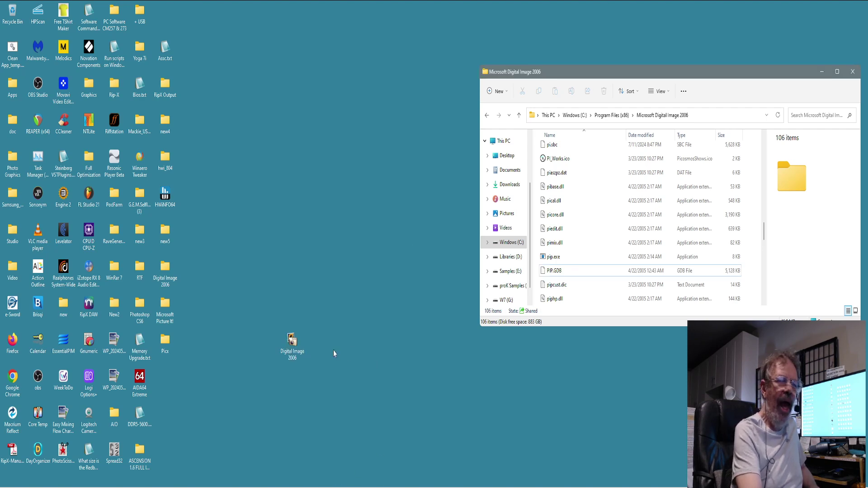
Test-launch the editor from the Digital Image 2006 shortcut, browse Pictures, then open Picx
double_click(292, 342)
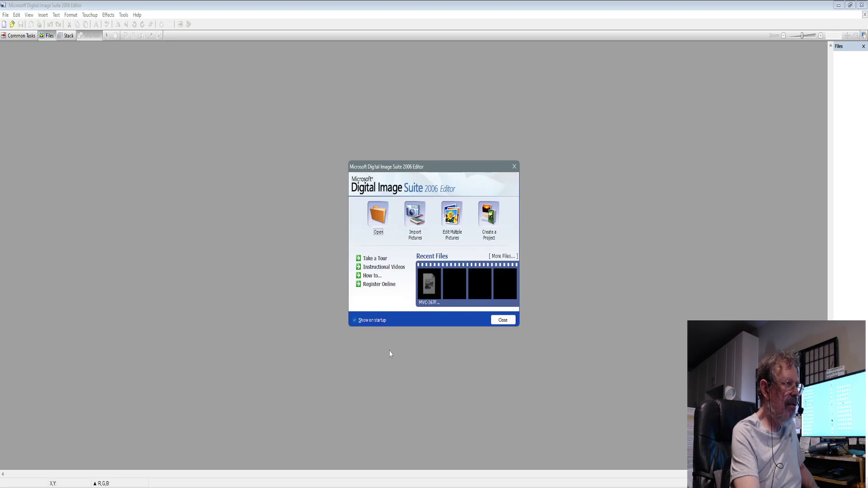
left_click(379, 216)
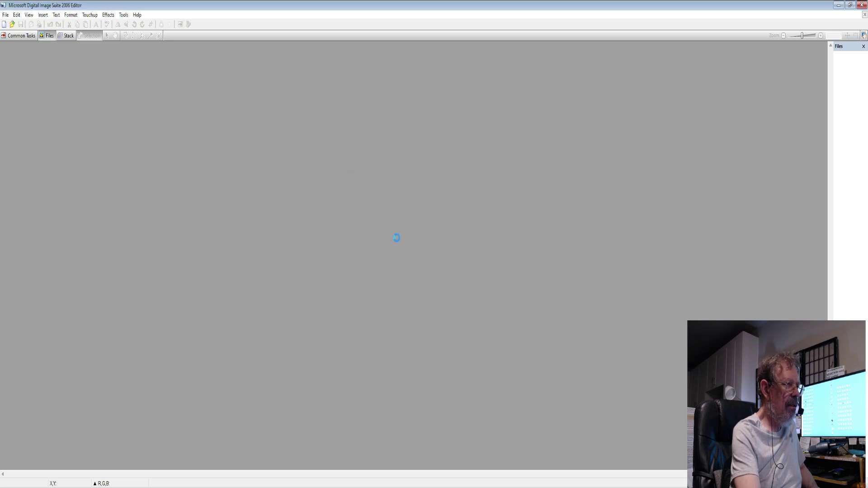
left_click(487, 301)
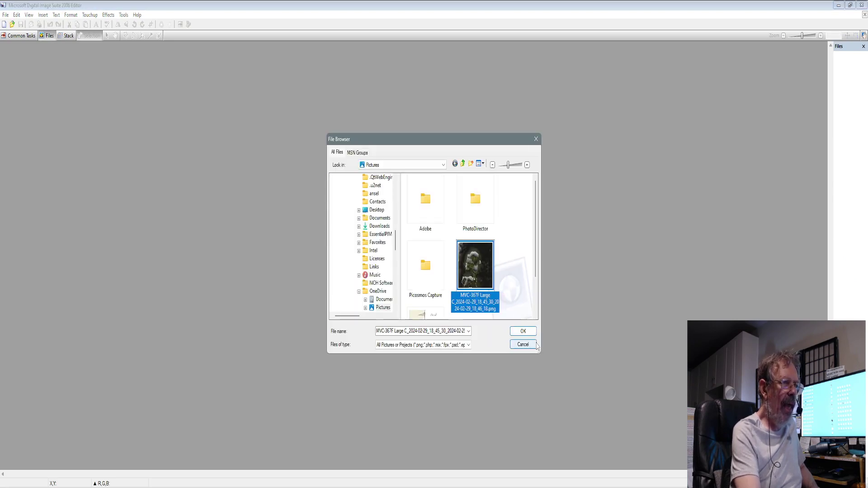
left_click(523, 331)
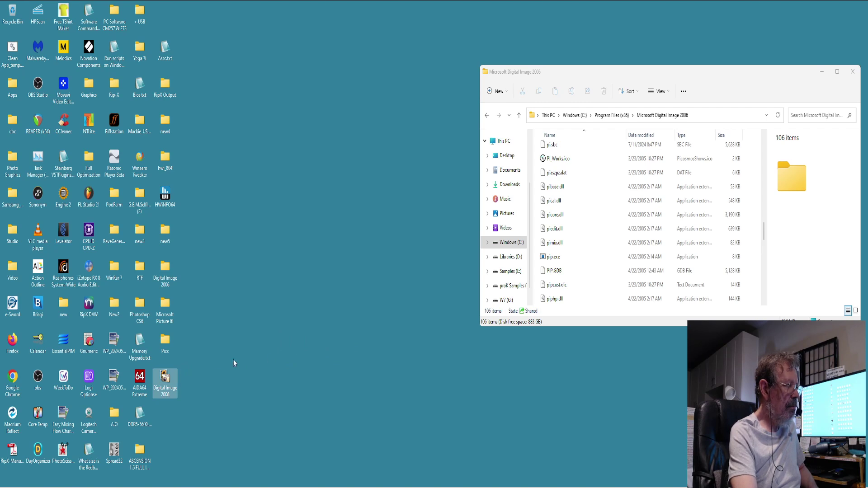
double_click(165, 342)
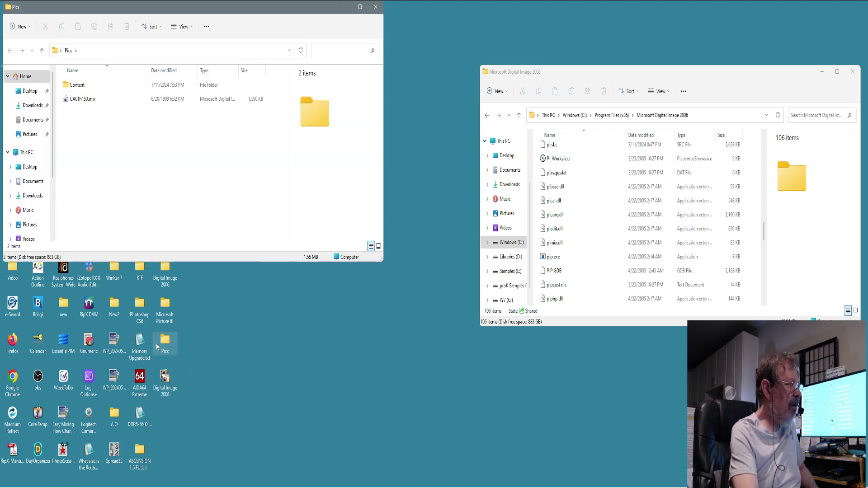
View the CA01h150.mix January 1997 calendar, close the editor, and return to Program Files (x86)
double_click(81, 100)
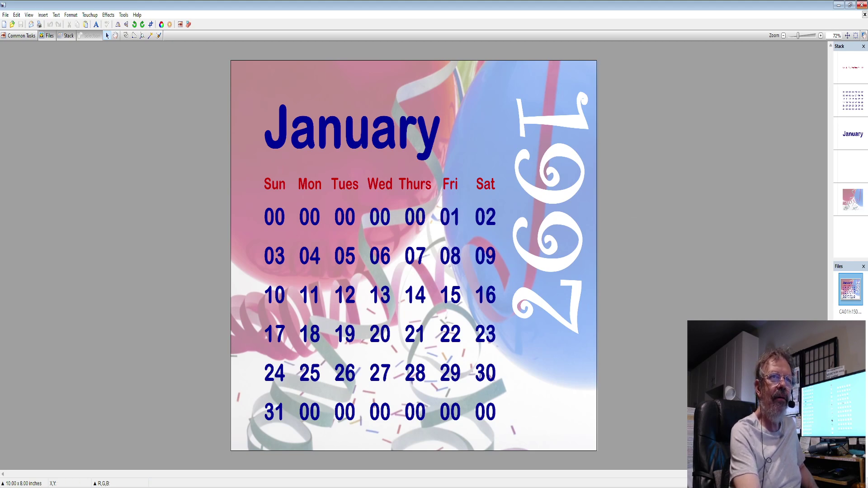
left_click(862, 5)
left_click(487, 116)
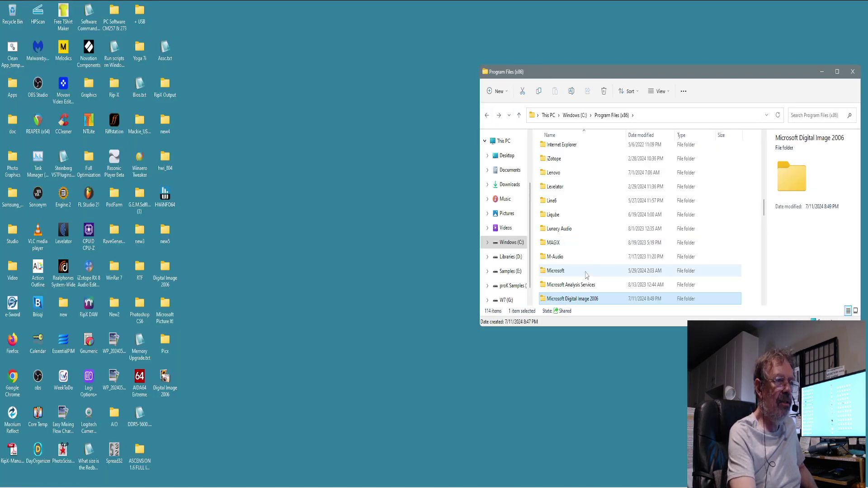
scroll(581, 274, "down", 2)
Create a Pip.exe shortcut inside the Microsoft Picture It! 7 folder
left_click(578, 246)
double_click(578, 245)
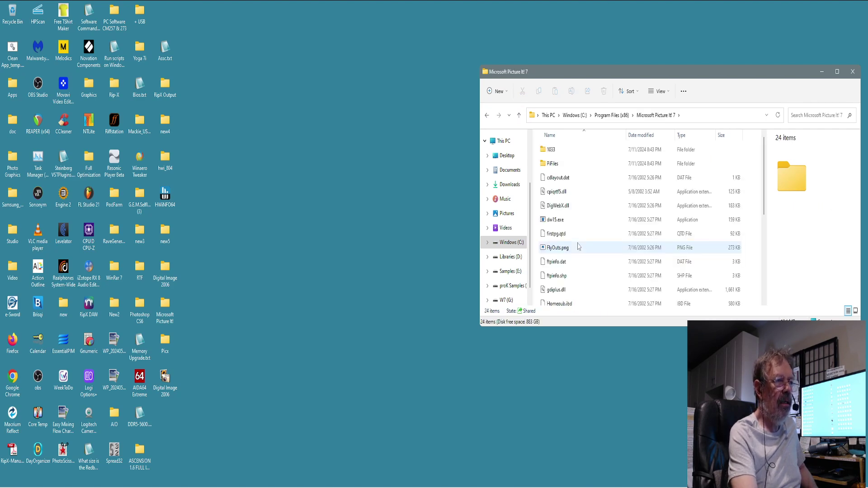
scroll(573, 251, "down", 2)
right_click(561, 259)
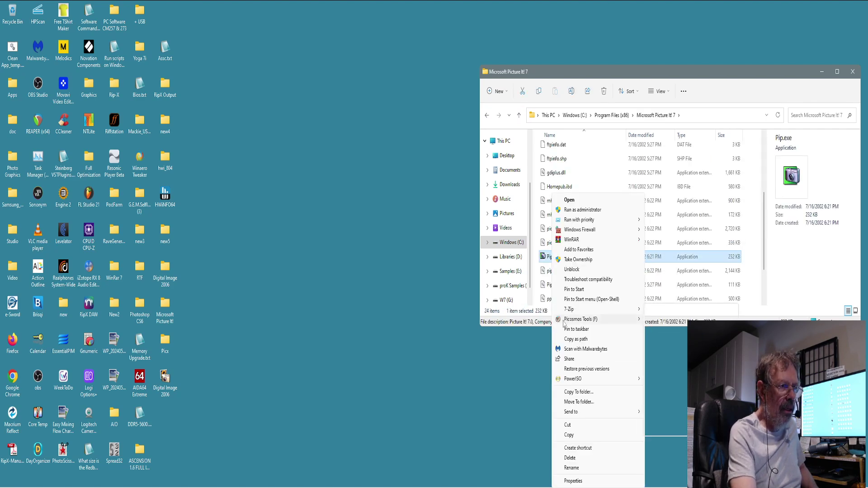
left_click(583, 448)
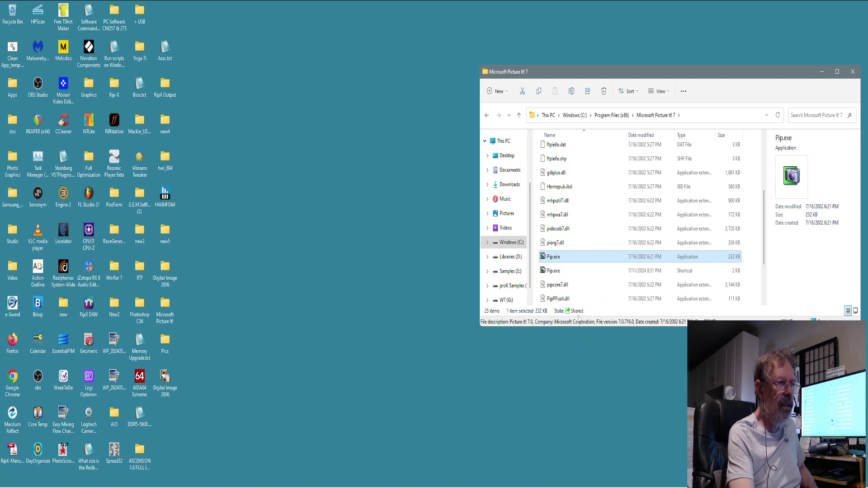
Move the shortcut to the desktop, name it 'Microsoft Picture It!', and align it with the icons
left_click(355, 341)
left_click_drag(355, 341, 363, 342)
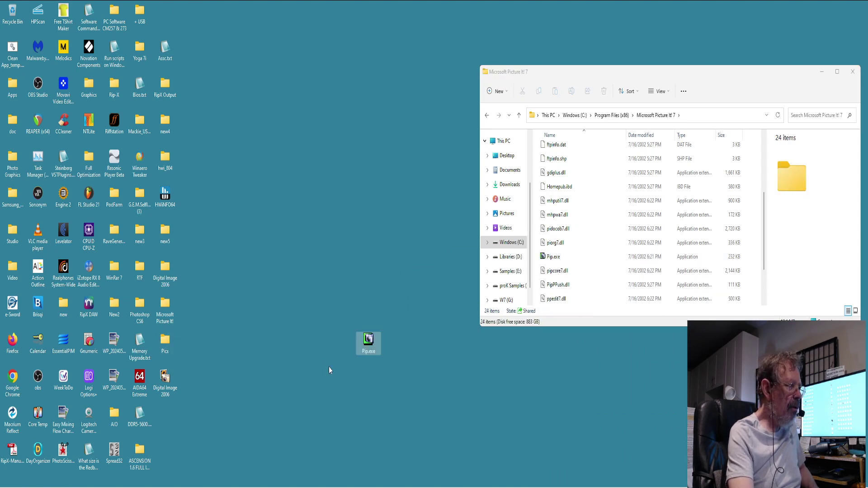
right_click(367, 353)
left_click(387, 332)
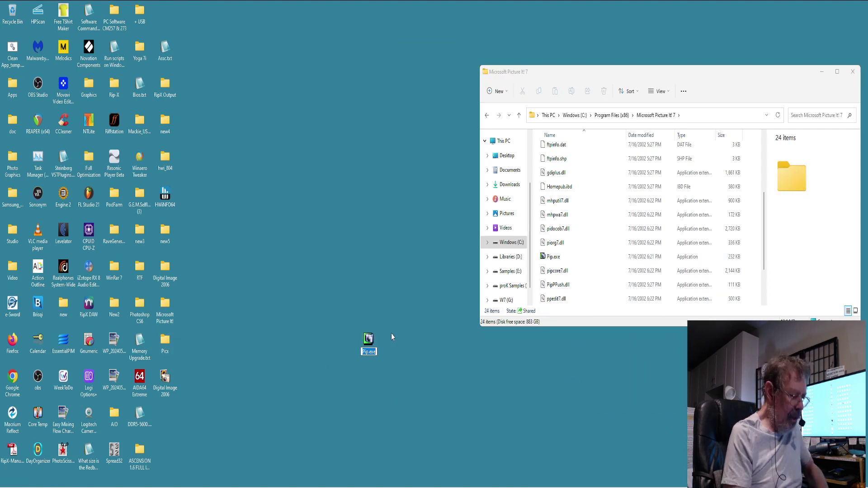
type("Microsoft Picture It!")
key("Return")
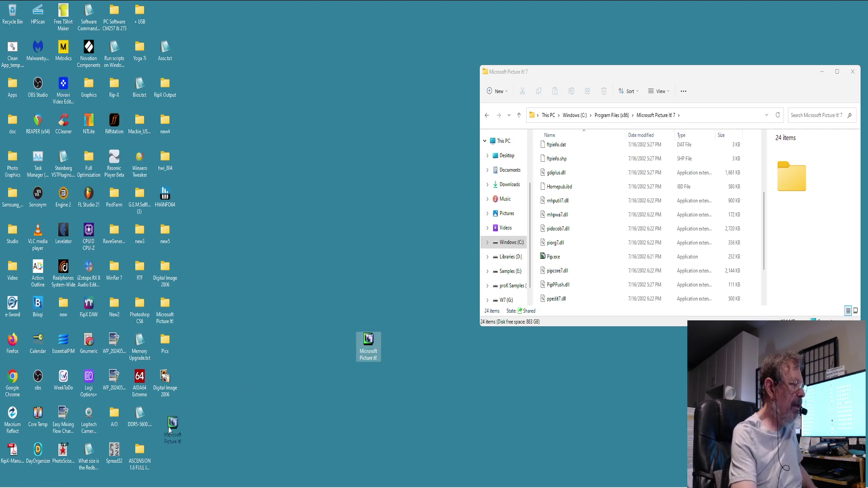
left_click_drag(367, 345, 165, 416)
left_click_drag(411, 40, 309, 41)
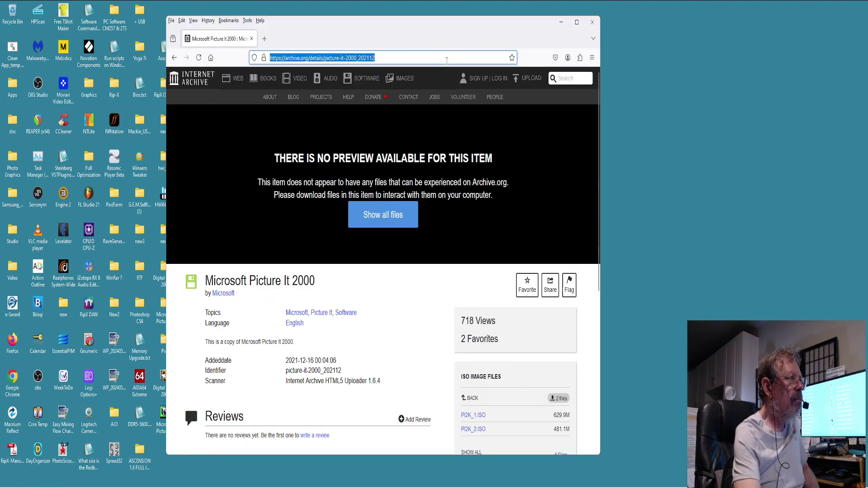
left_click(446, 58)
left_click(410, 314)
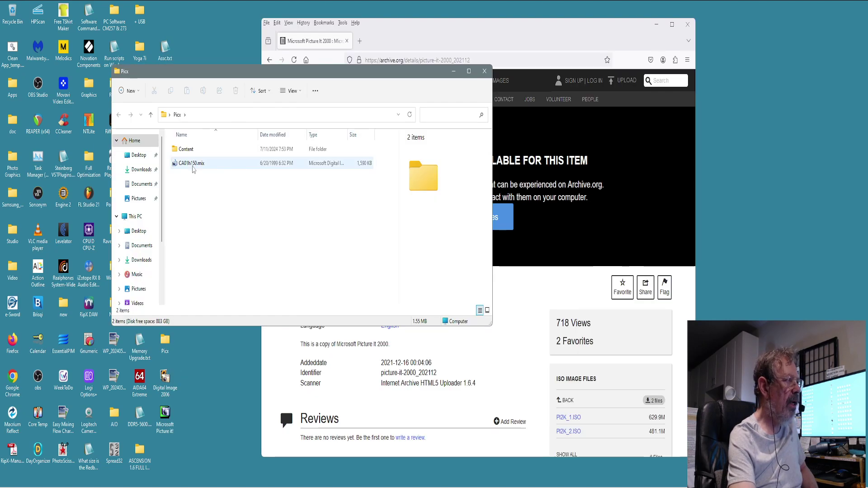
Reopen the CA01h150.mix calendar, dismiss the version information dialog, and close the editor
left_click(193, 168)
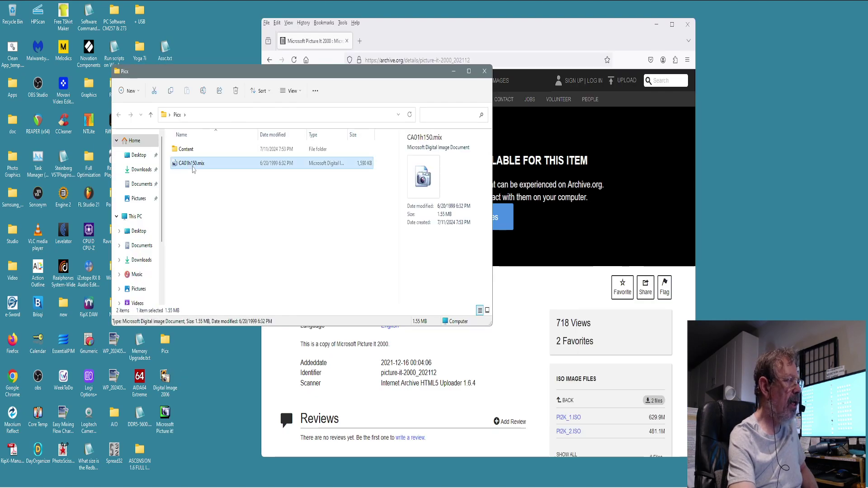
double_click(193, 168)
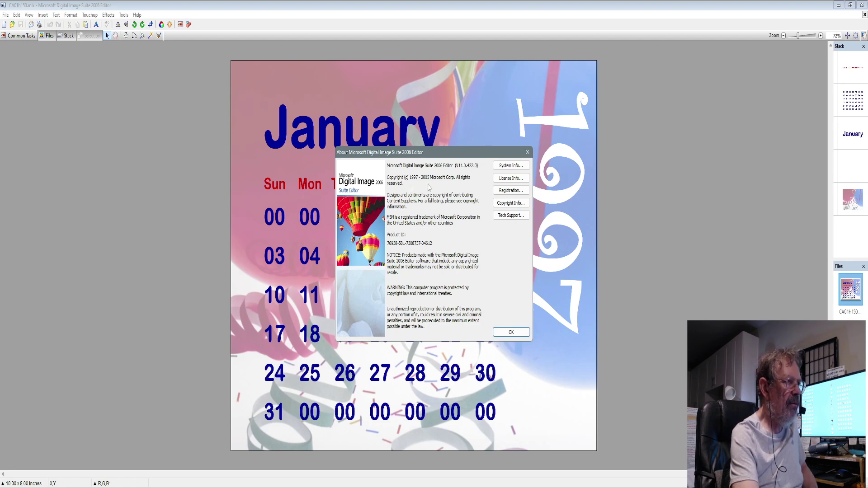
left_click(511, 332)
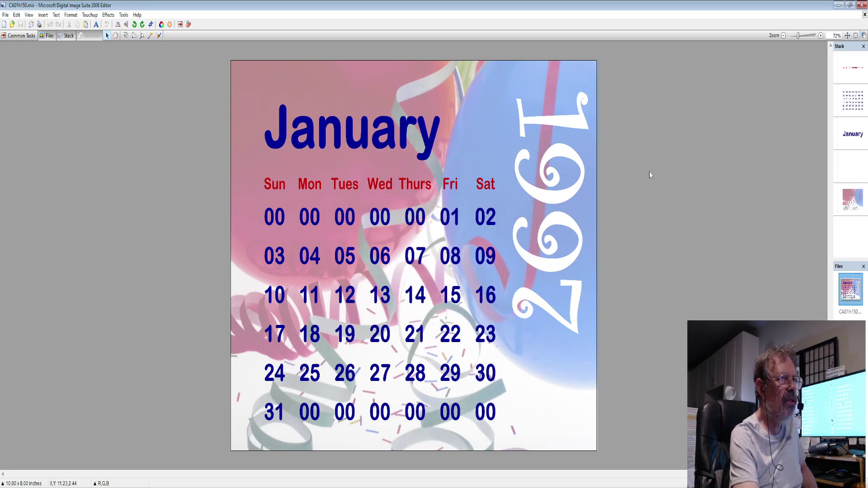
left_click(848, 5)
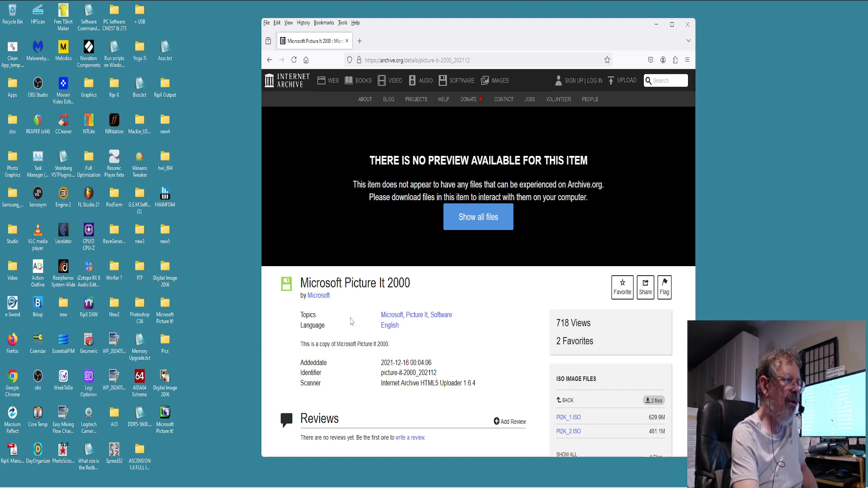
Close the Firefox window with Alt+F4
key("alt+F4")
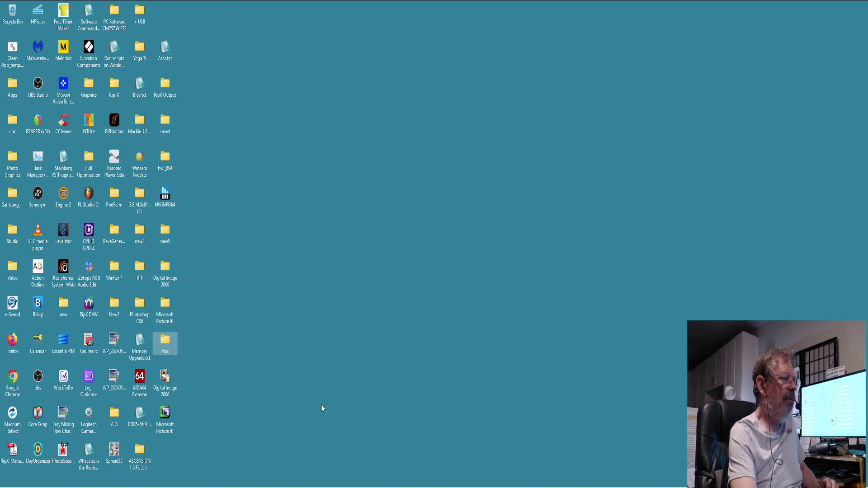